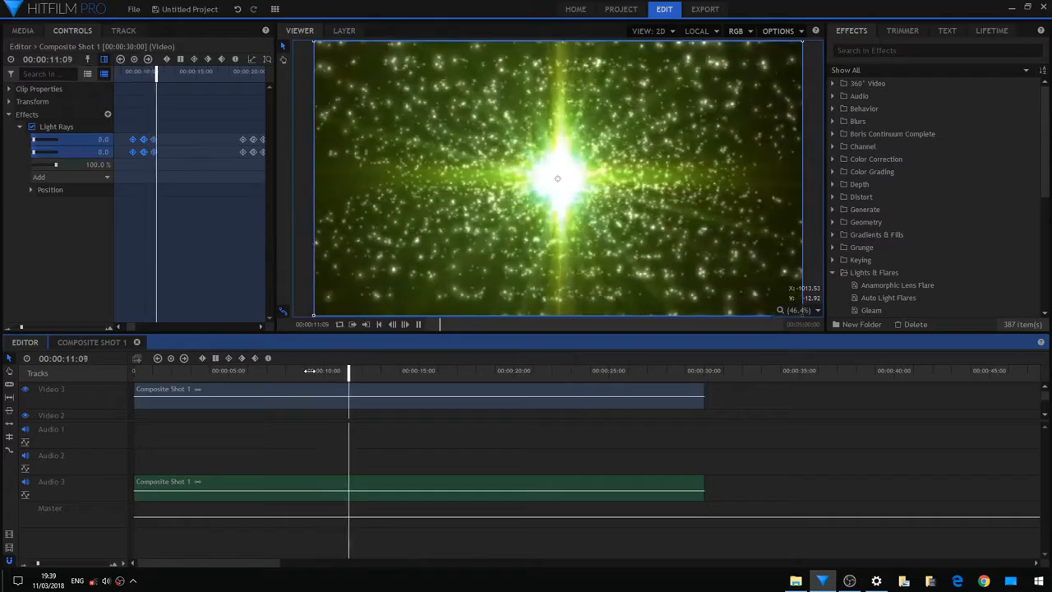
# Step: Preview the light ray animation of Composite Shot 1 by playing and scrubbing around the 11-second mark
pyautogui.press('space')
pyautogui.moveTo(362, 374); pyautogui.dragTo(448, 374)
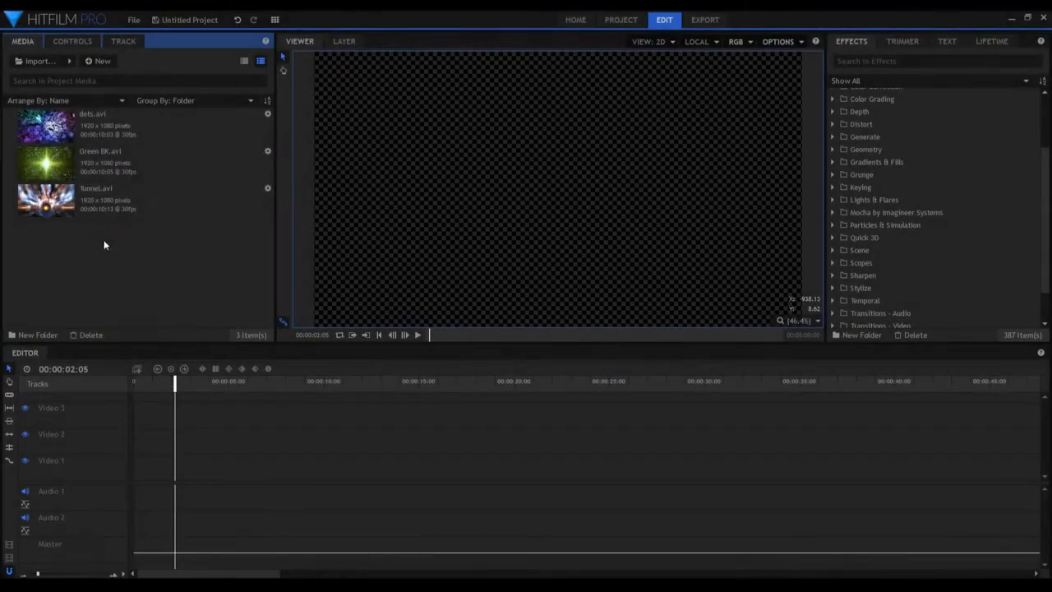
# Step: Place dots.avi, Green BK.avi and Tunnel.avi one after another on the Video 3 track
pyautogui.moveTo(103, 240); pyautogui.dragTo(49, 132)
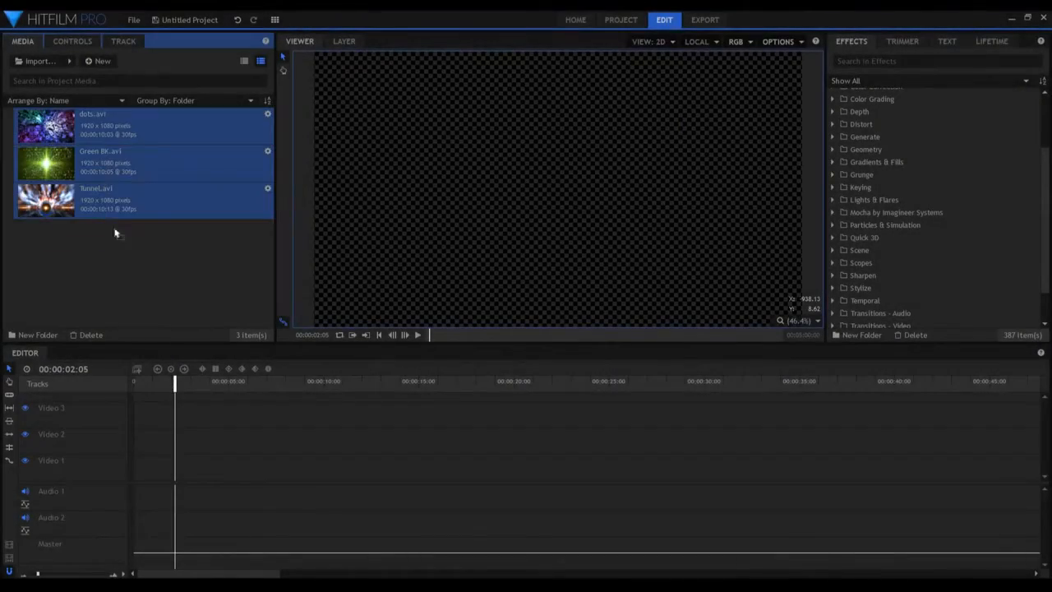
pyautogui.moveTo(116, 215); pyautogui.dragTo(185, 417)
pyautogui.click(214, 383)
pyautogui.moveTo(215, 384); pyautogui.dragTo(343, 384)
pyautogui.click(344, 411)
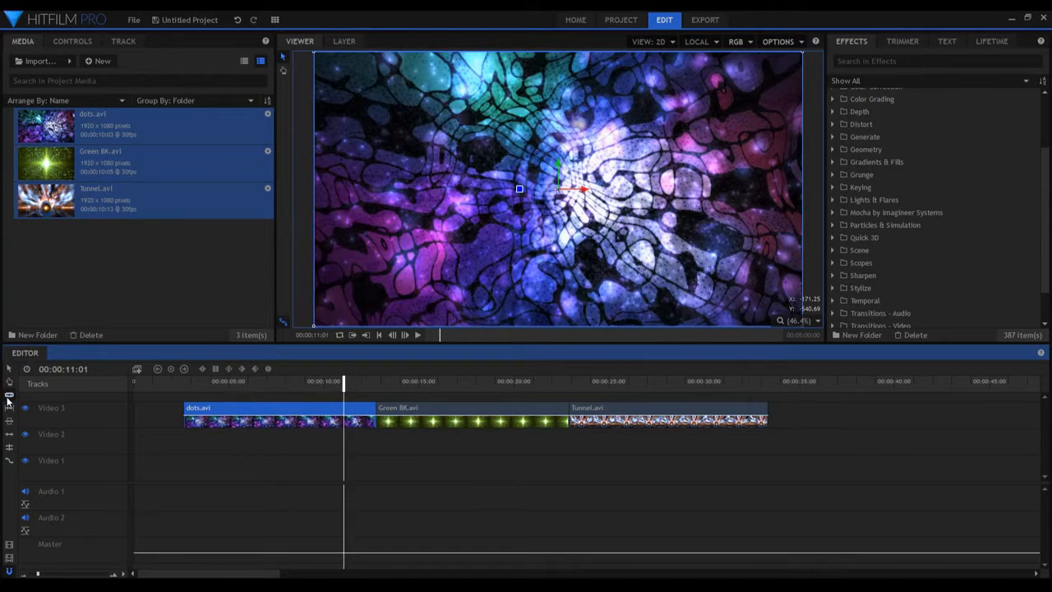
# Step: Slice the end off dots.avi and the start off Green BK.avi, delete the cut-off pieces and close the gap between the two clips
pyautogui.click(327, 406)
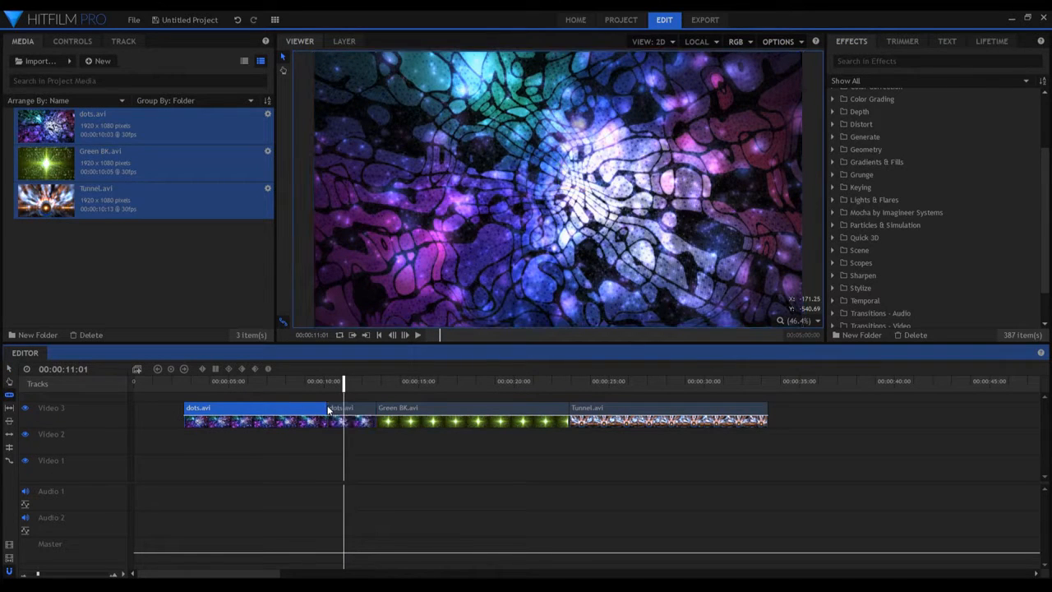
pyautogui.click(416, 414)
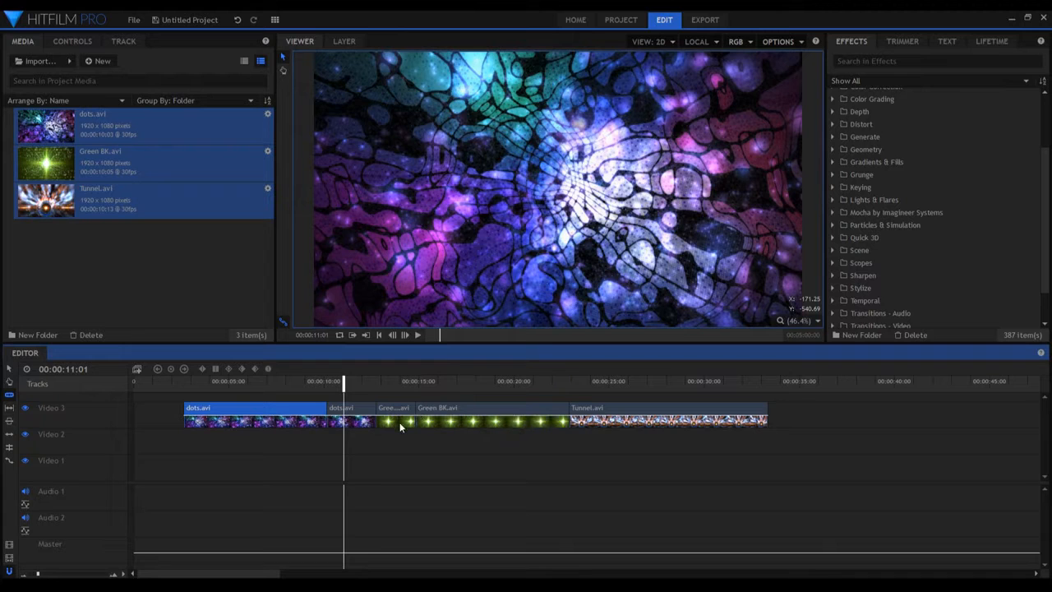
pyautogui.press('v')
pyautogui.moveTo(403, 443); pyautogui.dragTo(344, 404)
pyautogui.press('Delete')
pyautogui.moveTo(447, 410); pyautogui.dragTo(358, 415)
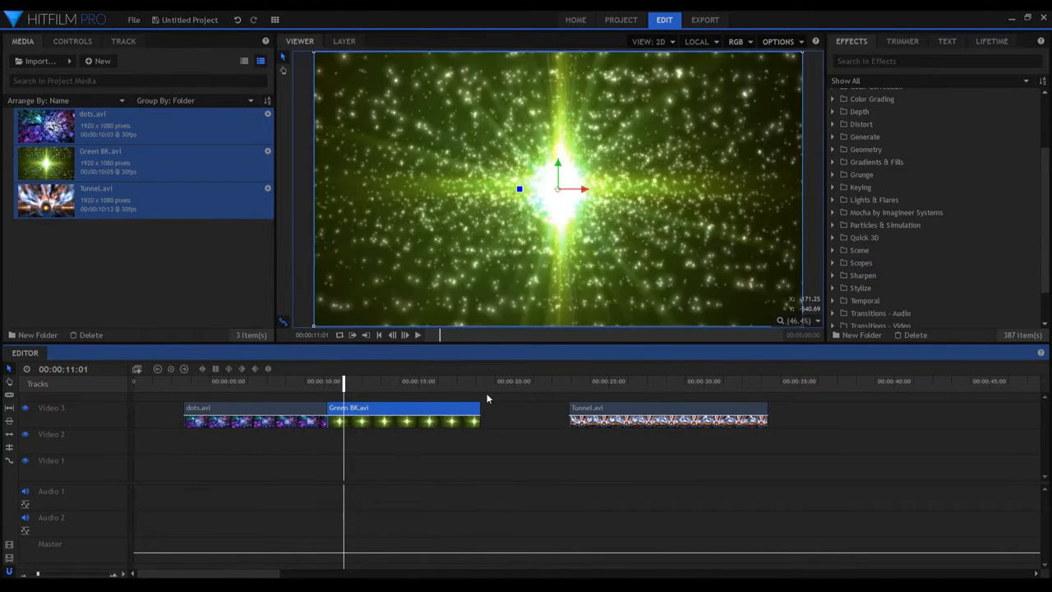
pyautogui.click(485, 382)
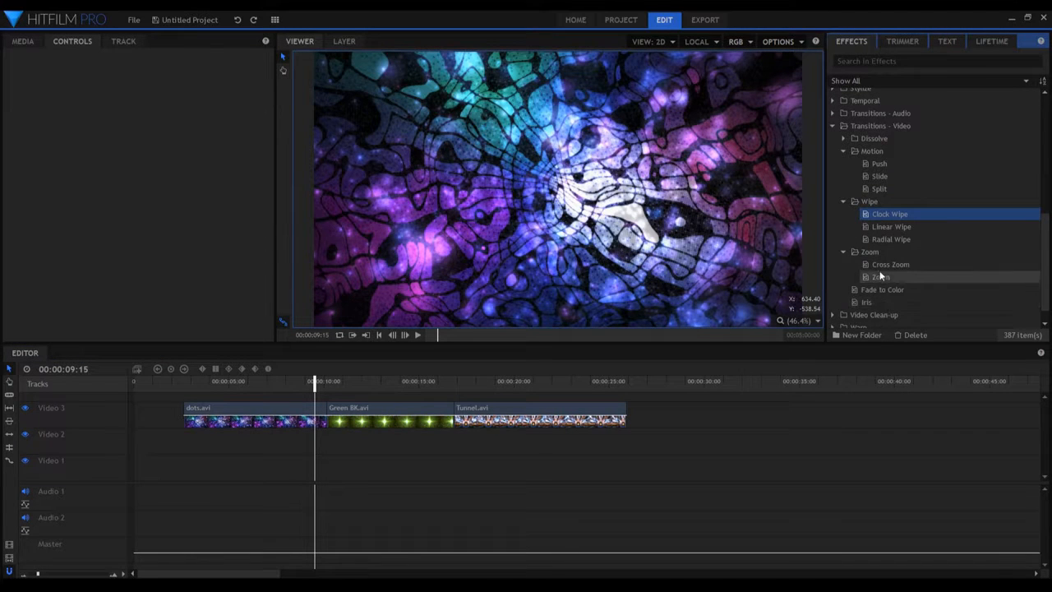
# Step: Apply a Cross Zoom transition at the cut between dots.avi and Green BK.avi and play it back
pyautogui.moveTo(883, 265); pyautogui.dragTo(483, 325)
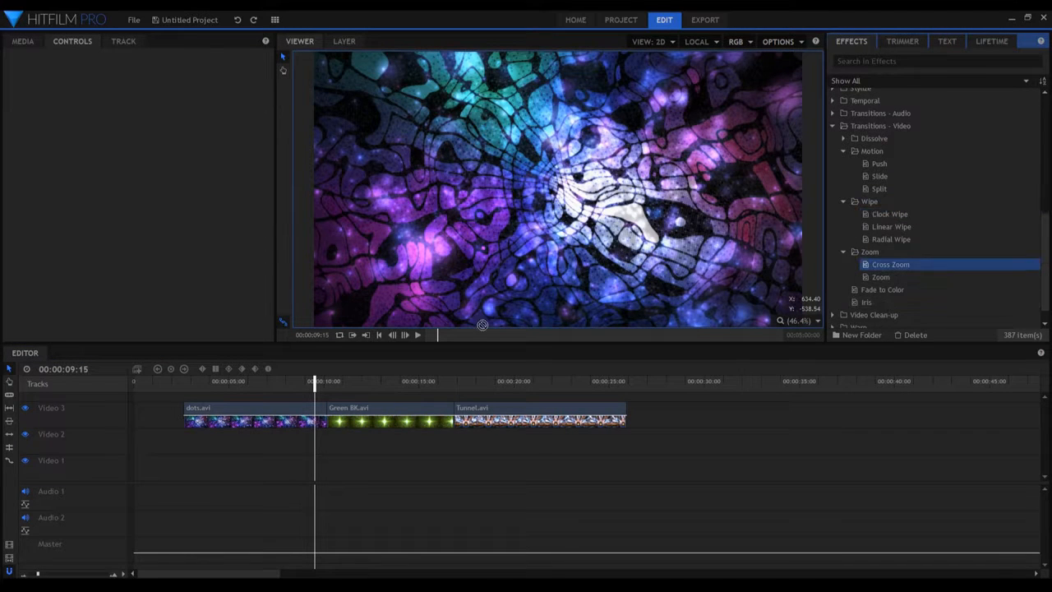
pyautogui.moveTo(326, 416); pyautogui.dragTo(310, 382)
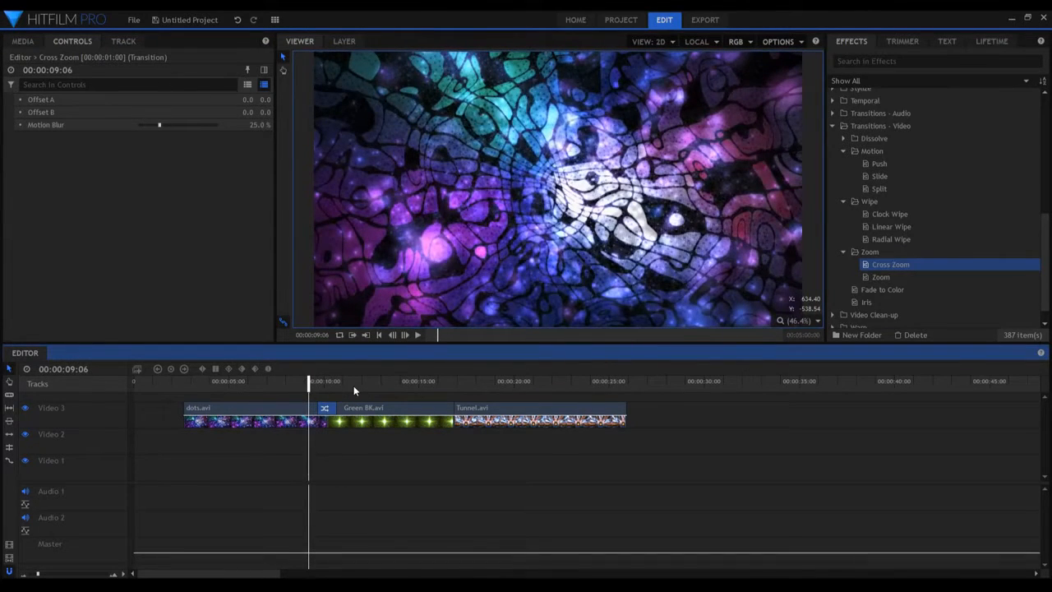
pyautogui.press('space')
pyautogui.press('space')
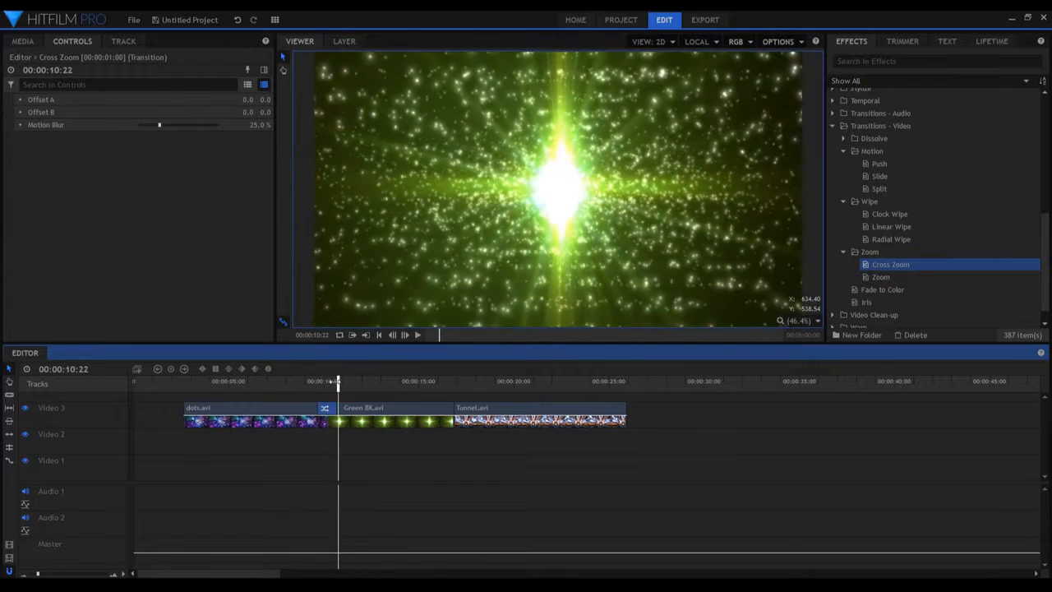
pyautogui.moveTo(338, 382); pyautogui.dragTo(327, 382)
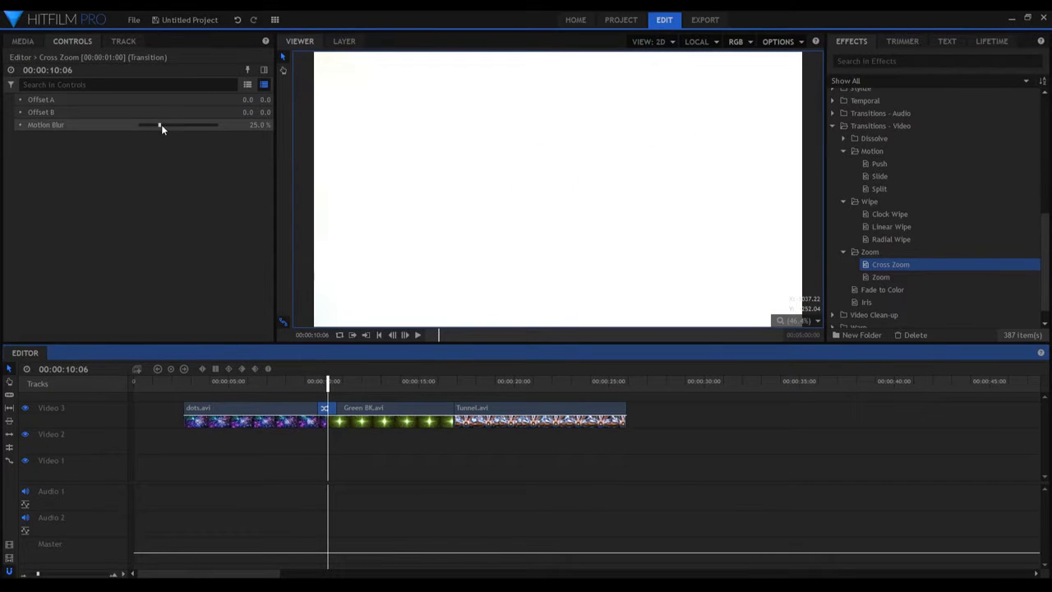
# Step: Set the Cross Zoom transition's Motion Blur to 100% and preview it
pyautogui.moveTo(161, 125); pyautogui.dragTo(504, 180)
pyautogui.click(325, 359)
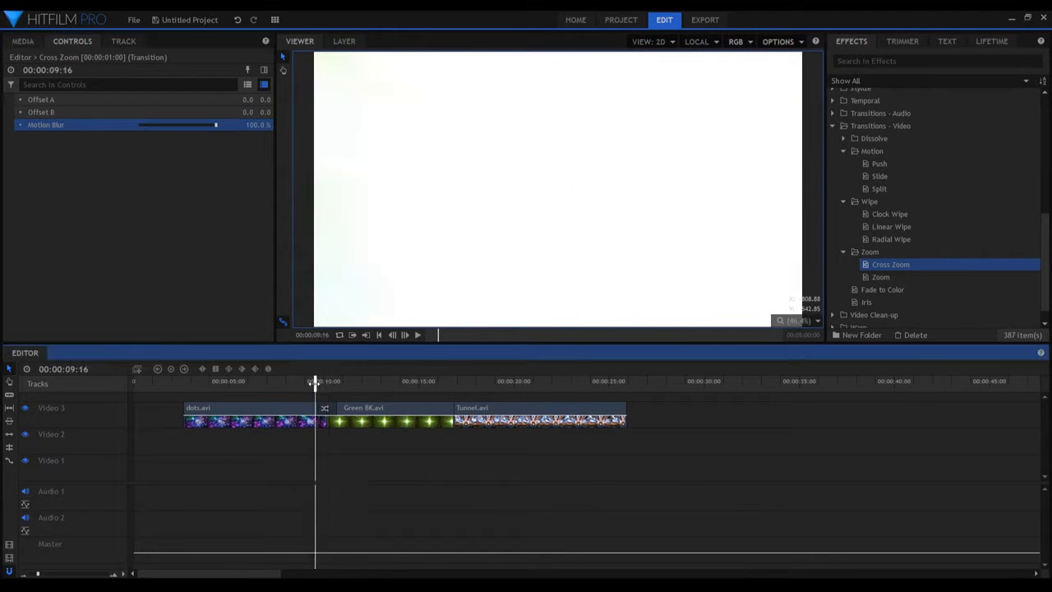
pyautogui.press('space')
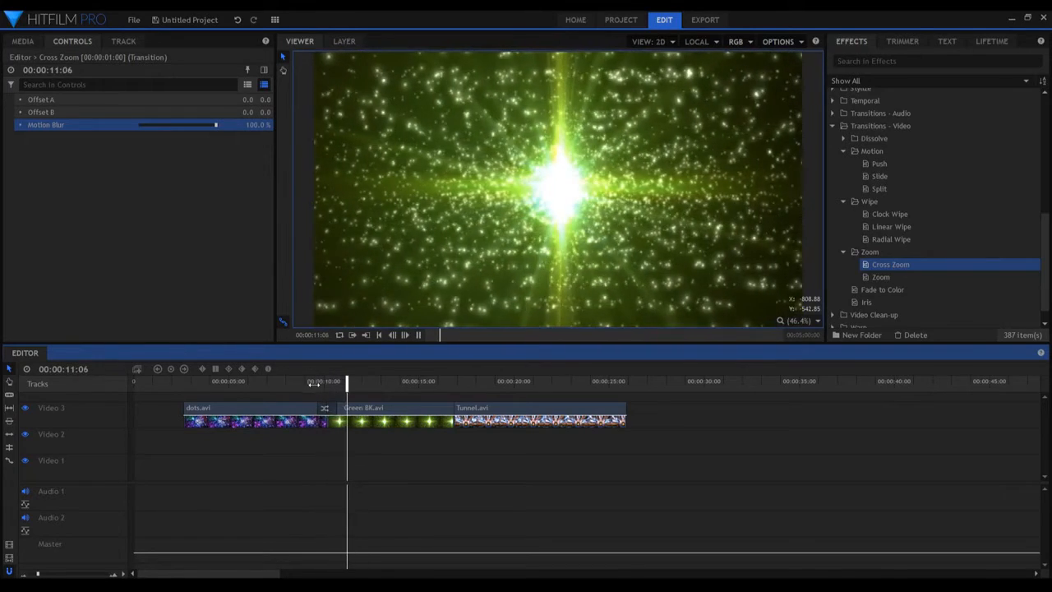
pyautogui.moveTo(315, 382); pyautogui.dragTo(313, 382)
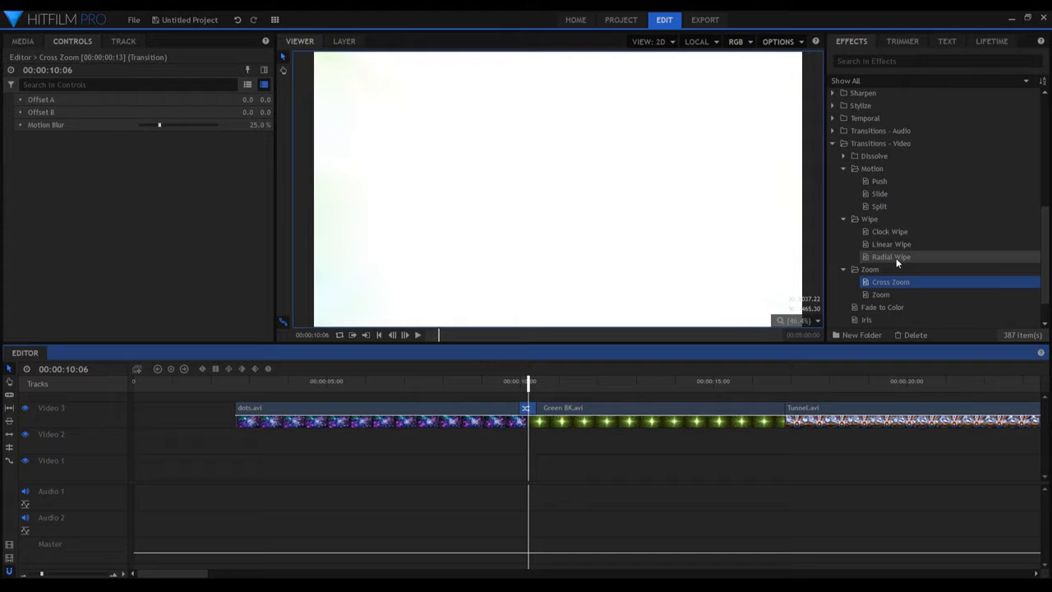
# Step: Replace the transition between dots.avi and Green BK.avi with a Radial Wipe and scrub through it
pyautogui.moveTo(896, 259); pyautogui.dragTo(566, 357)
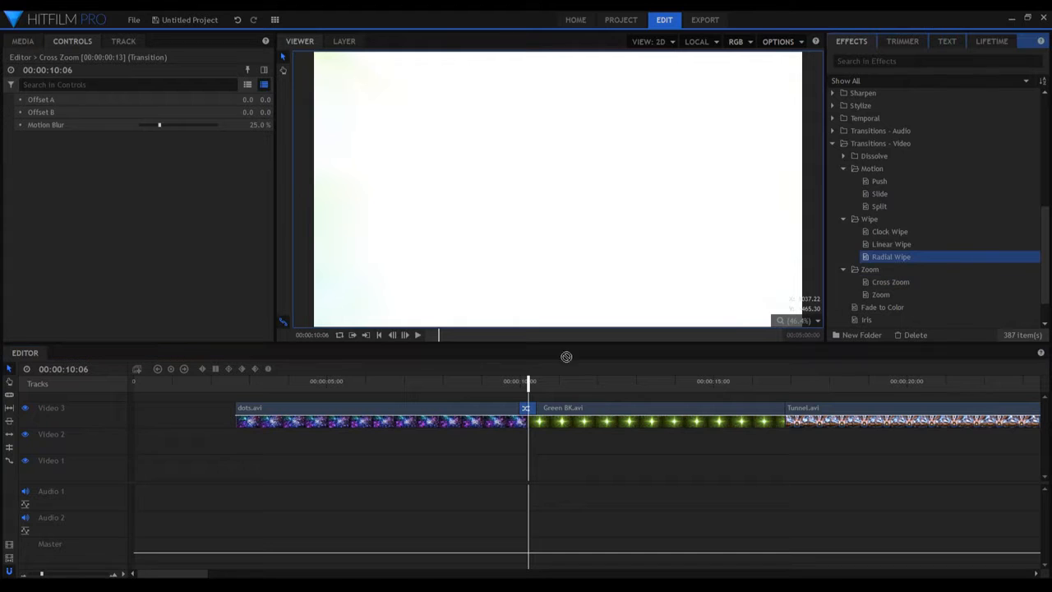
pyautogui.moveTo(525, 409); pyautogui.dragTo(525, 409)
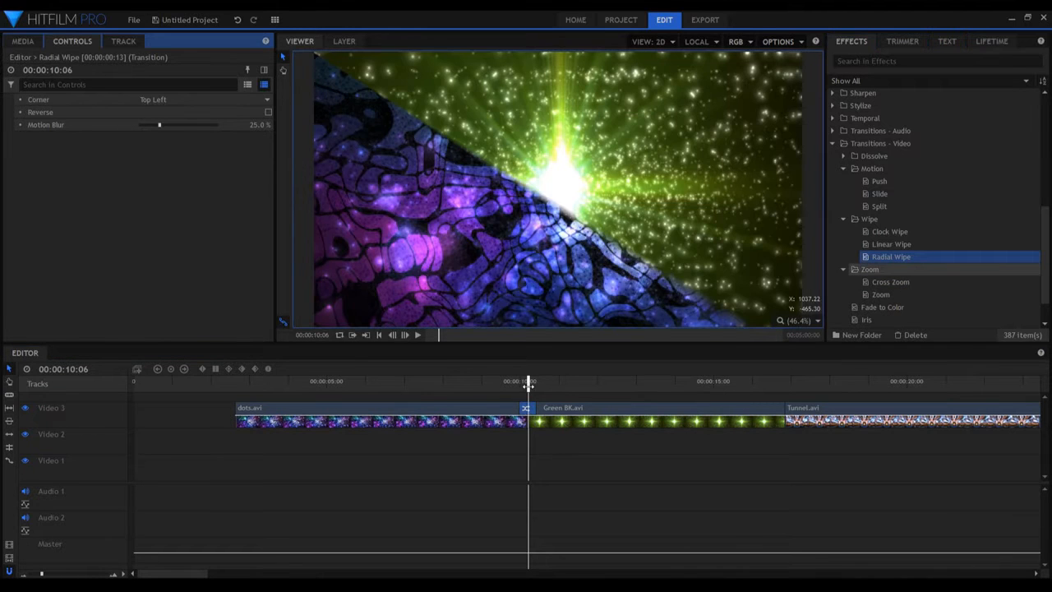
pyautogui.click(528, 383)
# Step: Replace the Radial Wipe between the two clips with a Linear Wipe and increase its Feather to soften the edge
pyautogui.moveTo(891, 244); pyautogui.dragTo(644, 358)
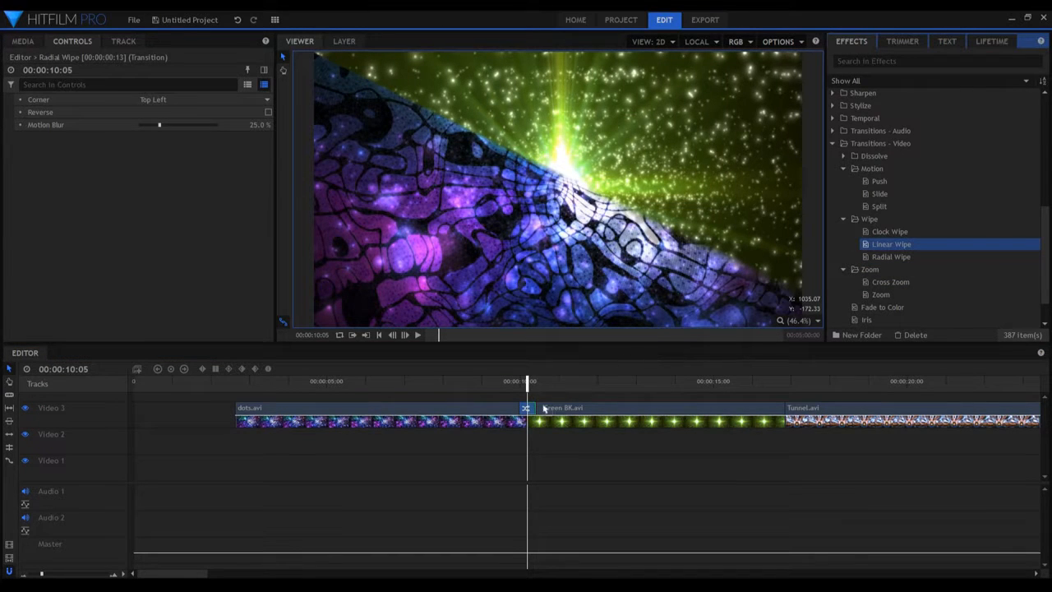
pyautogui.moveTo(533, 409); pyautogui.dragTo(531, 408)
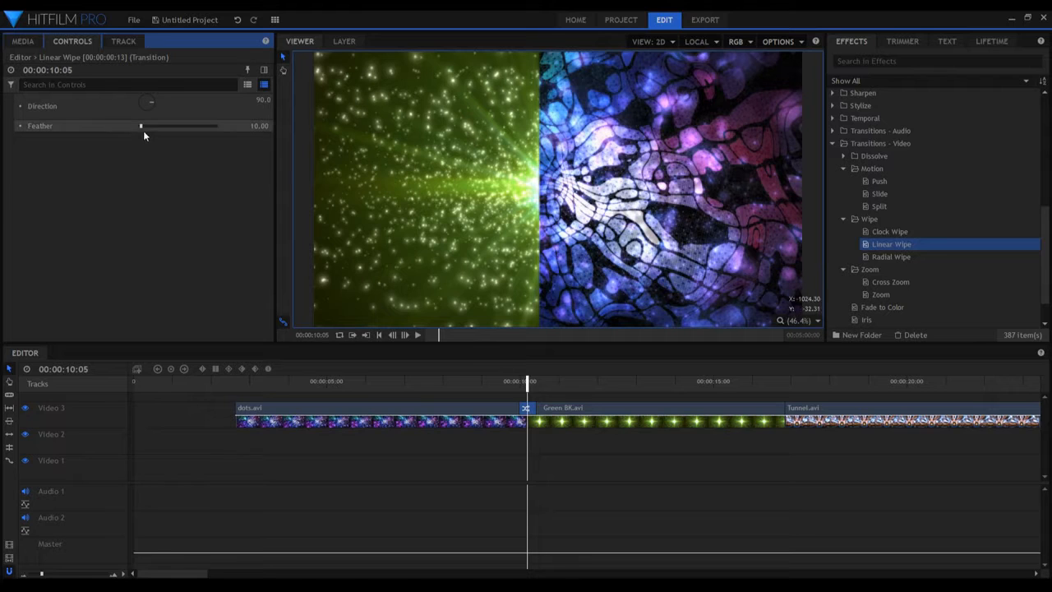
pyautogui.moveTo(140, 128); pyautogui.dragTo(193, 134)
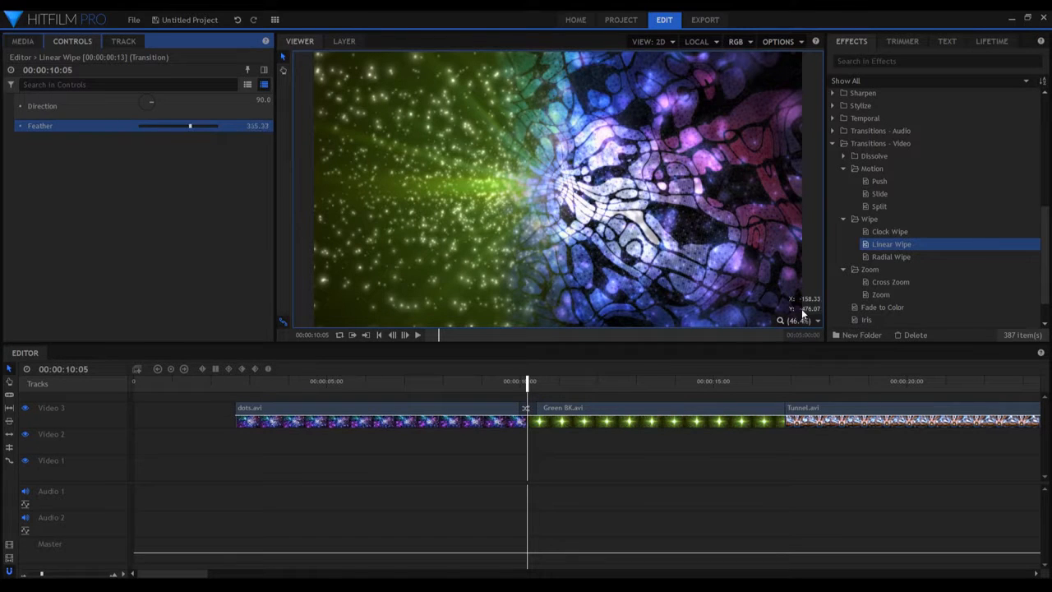
# Step: Replace the Linear Wipe with a Clock Wipe, set its Motion Blur to 100% and scrub through it
pyautogui.moveTo(889, 232); pyautogui.dragTo(523, 415)
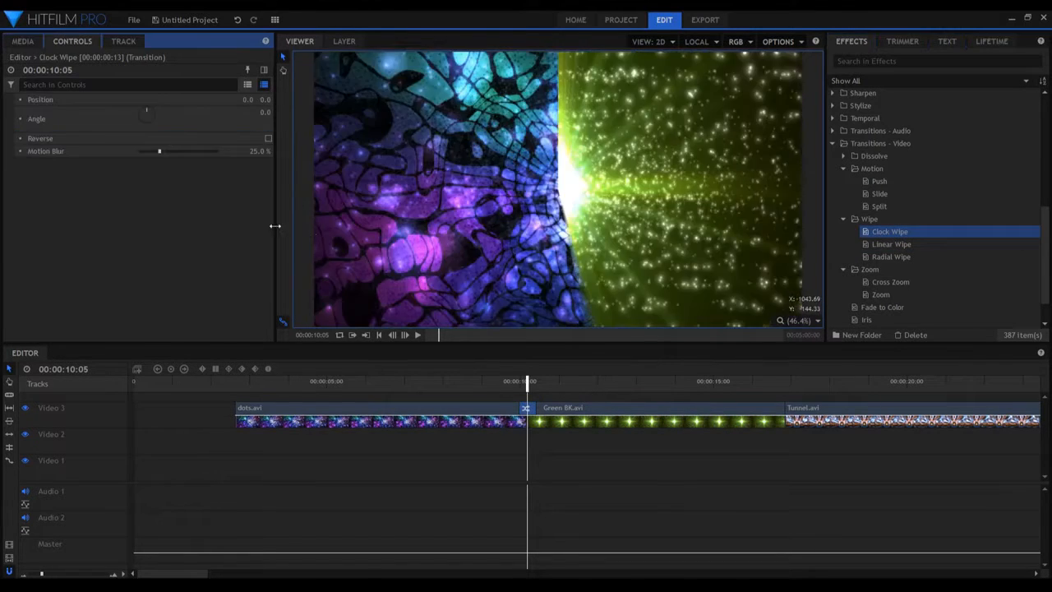
pyautogui.moveTo(161, 152); pyautogui.dragTo(210, 153)
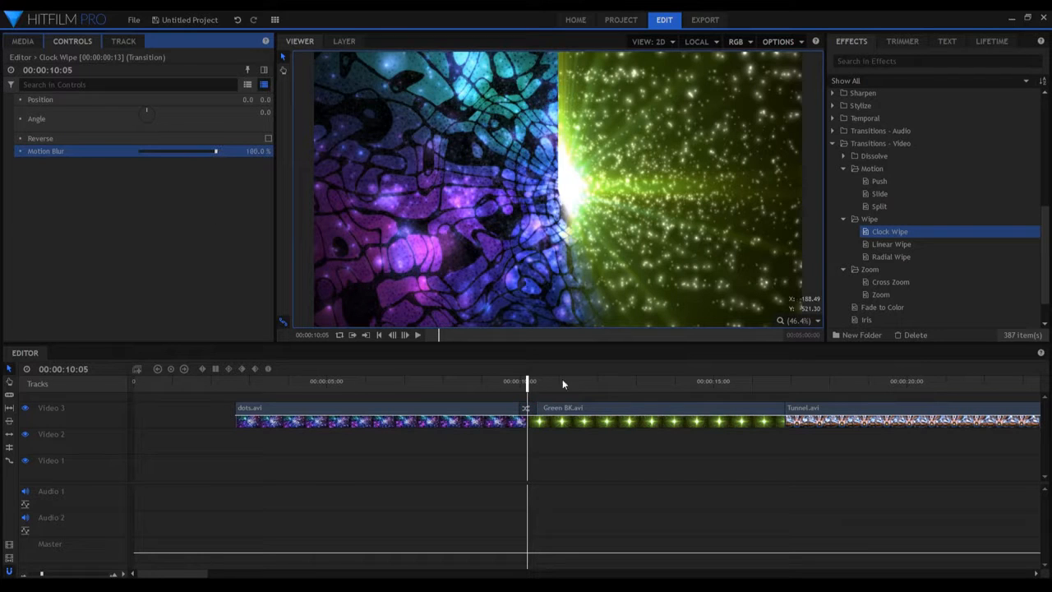
pyautogui.moveTo(530, 382); pyautogui.dragTo(532, 384)
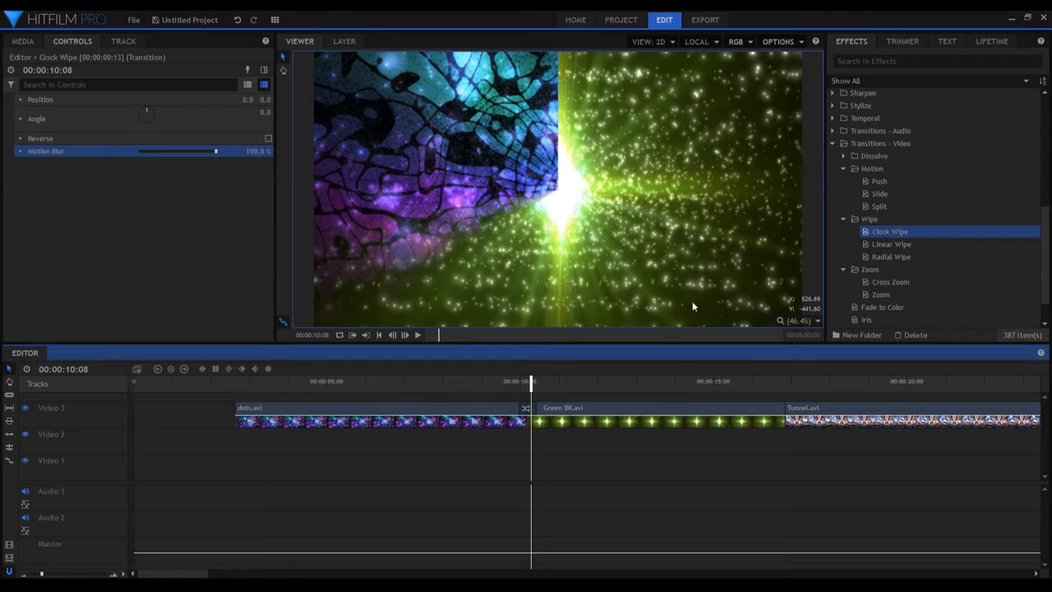
# Step: Replace the Clock Wipe between dots.avi and Green BK.avi with a Push transition and play it back
pyautogui.click(867, 182)
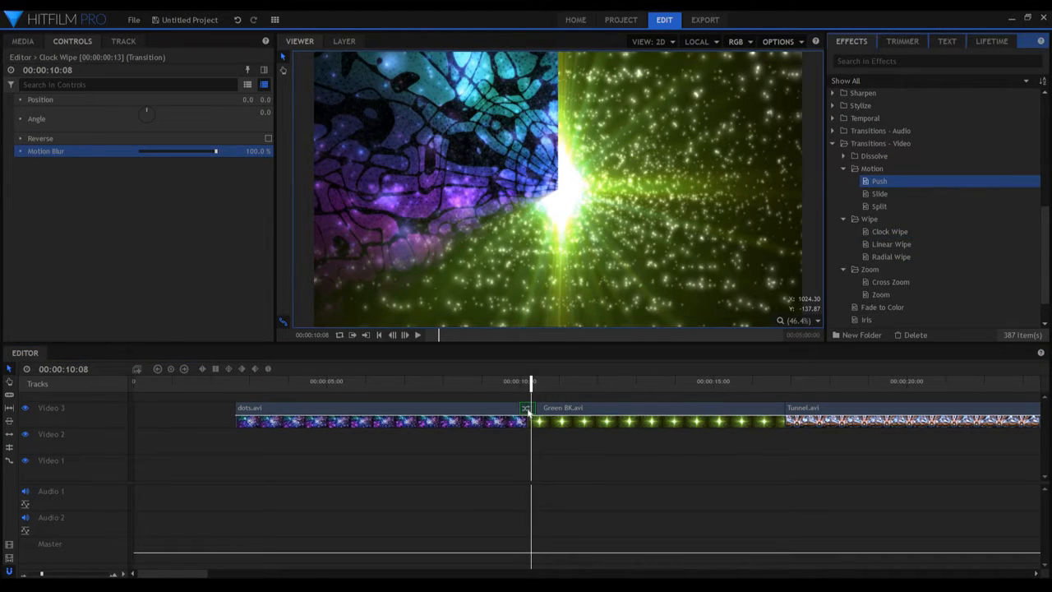
pyautogui.moveTo(525, 409); pyautogui.dragTo(531, 382)
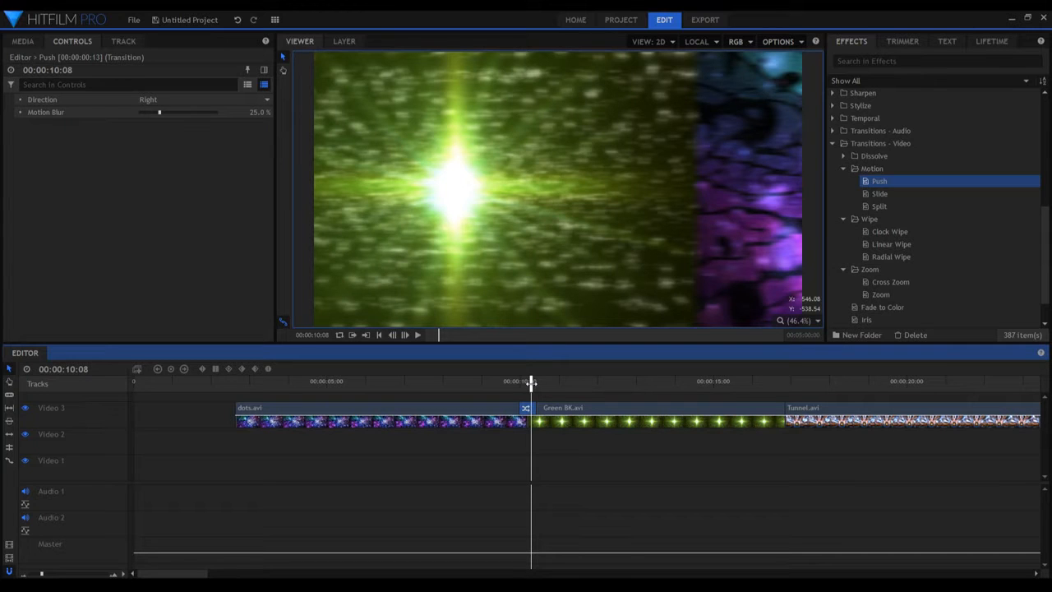
pyautogui.moveTo(531, 382); pyautogui.dragTo(519, 385)
pyautogui.press('space')
pyautogui.press('space')
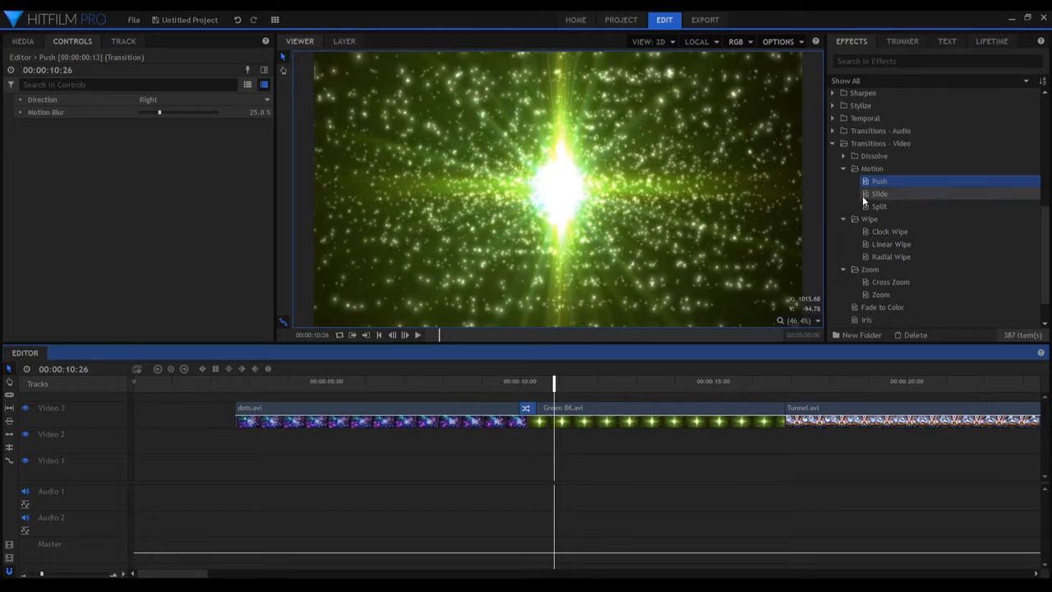
# Step: Replace the Push with a Slide transition, set its Motion Blur to 100% and scrub through it
pyautogui.moveTo(875, 194); pyautogui.dragTo(516, 383)
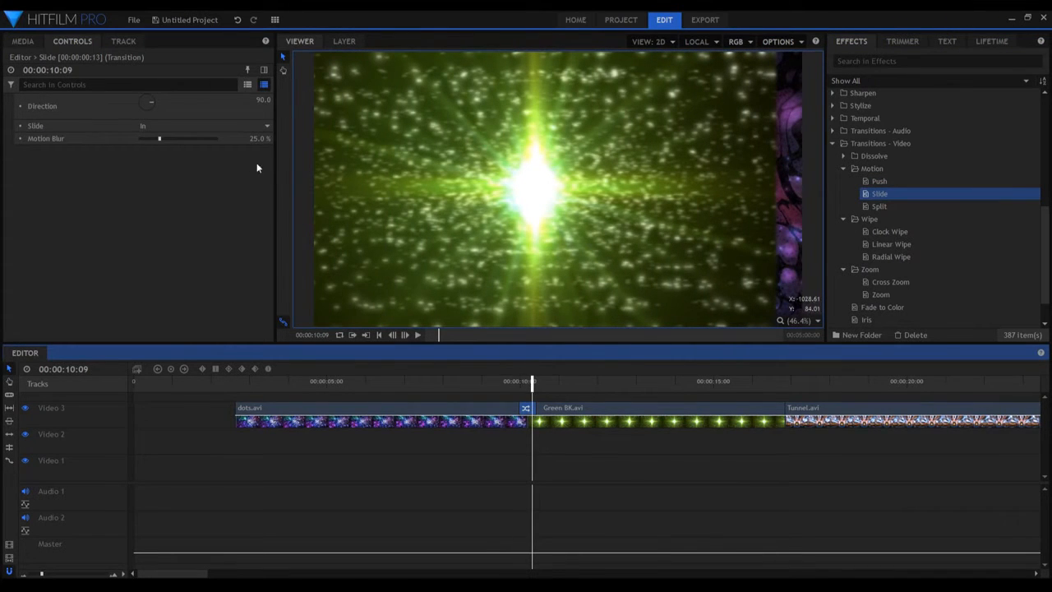
pyautogui.moveTo(159, 138); pyautogui.dragTo(216, 138)
pyautogui.click(516, 382)
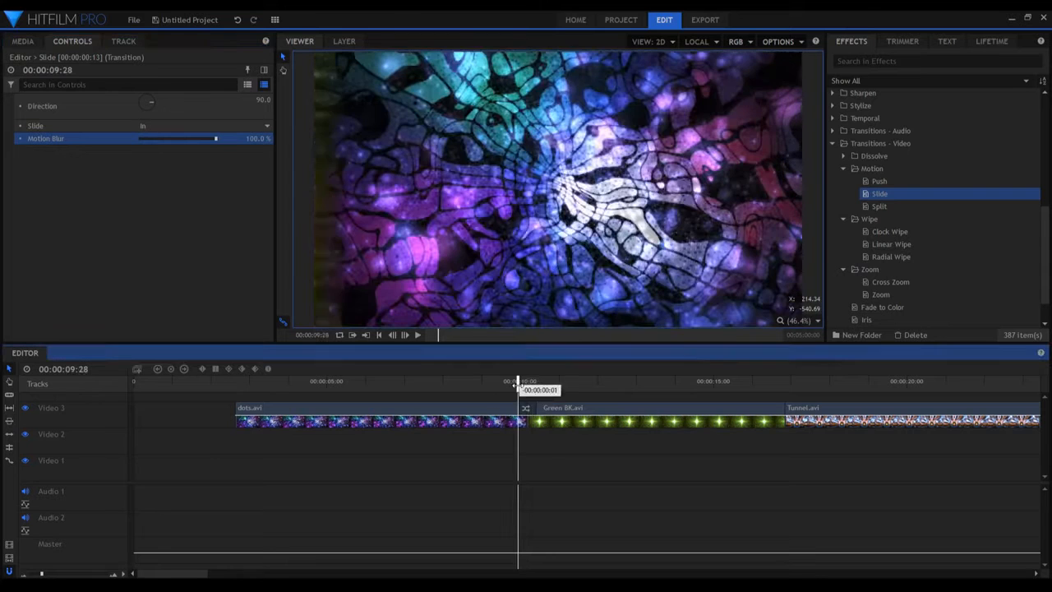
pyautogui.click(534, 382)
# Step: Replace the Slide with a Split transition between the two clips and set its Motion Blur to 100%
pyautogui.moveTo(877, 206); pyautogui.dragTo(805, 283)
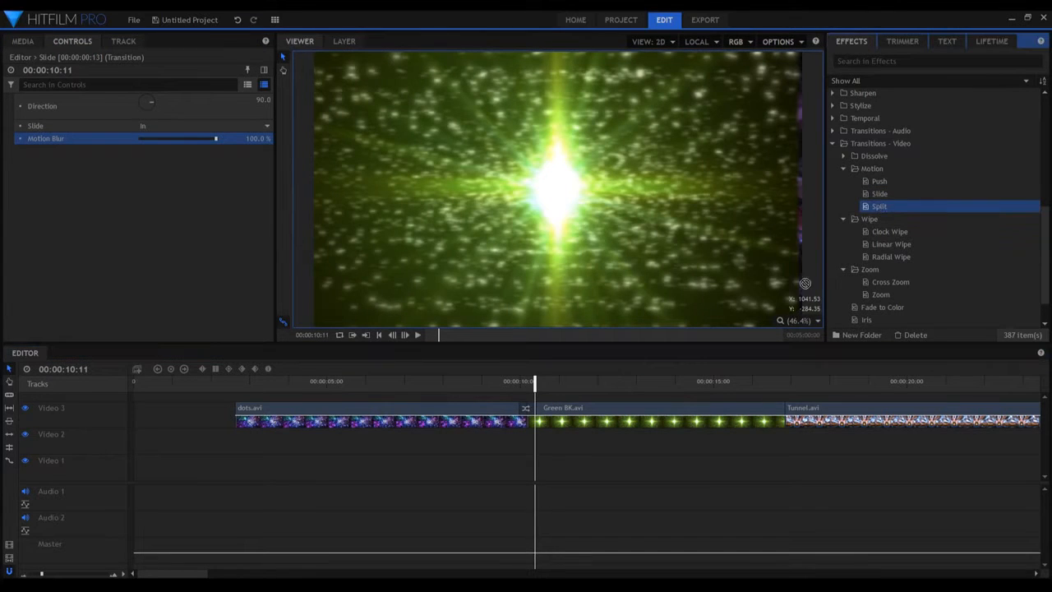
pyautogui.moveTo(541, 409); pyautogui.dragTo(530, 409)
pyautogui.click(525, 382)
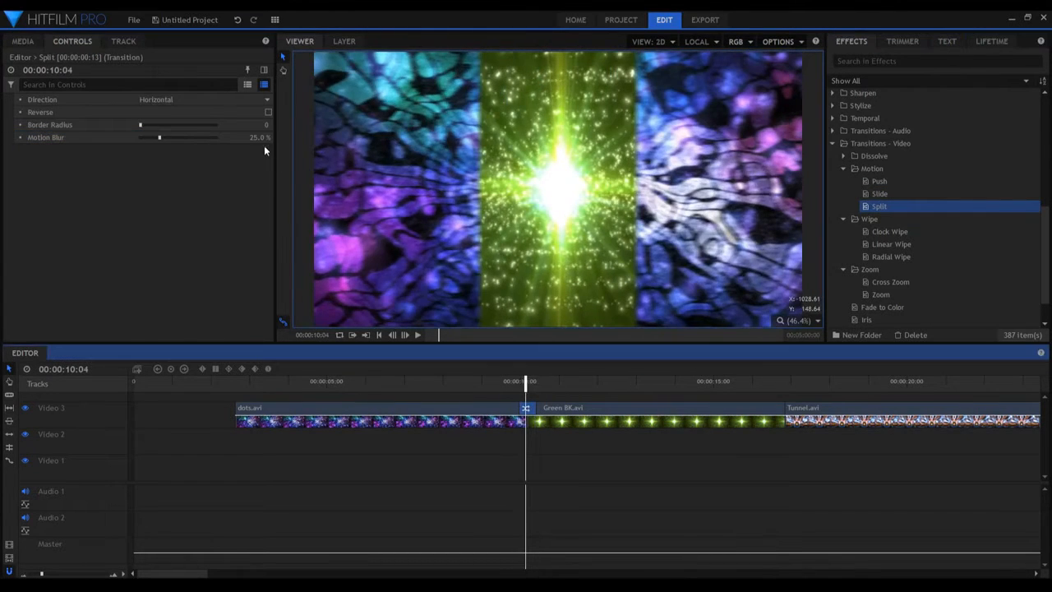
pyautogui.moveTo(158, 137); pyautogui.dragTo(216, 137)
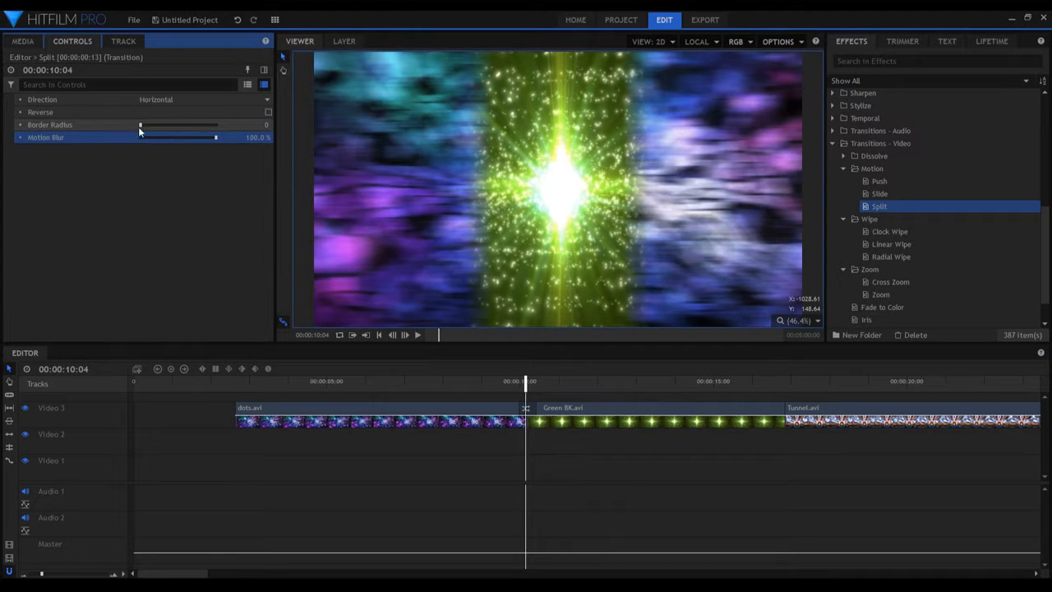
# Step: Try a Border Radius of 25 on the Split transition, reset it to 0 and scrub through the transition
pyautogui.moveTo(141, 124); pyautogui.dragTo(217, 125)
pyautogui.moveTo(512, 384)
pyautogui.mouseDown()
pyautogui.moveTo(526, 384)
pyautogui.moveTo(497, 383)
pyautogui.moveTo(513, 384)
pyautogui.mouseUp()
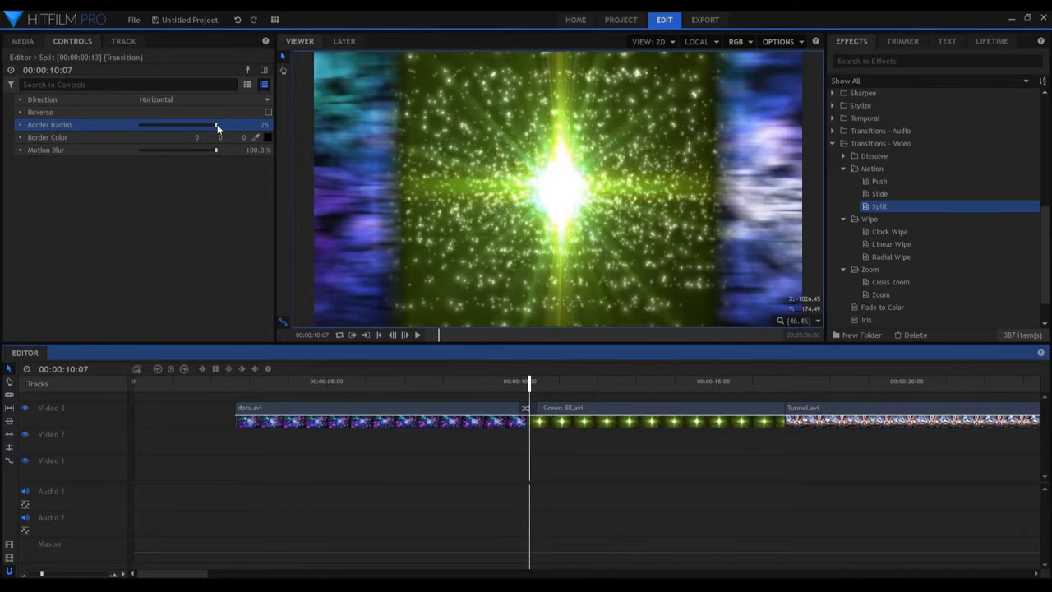
pyautogui.moveTo(218, 128); pyautogui.dragTo(123, 137)
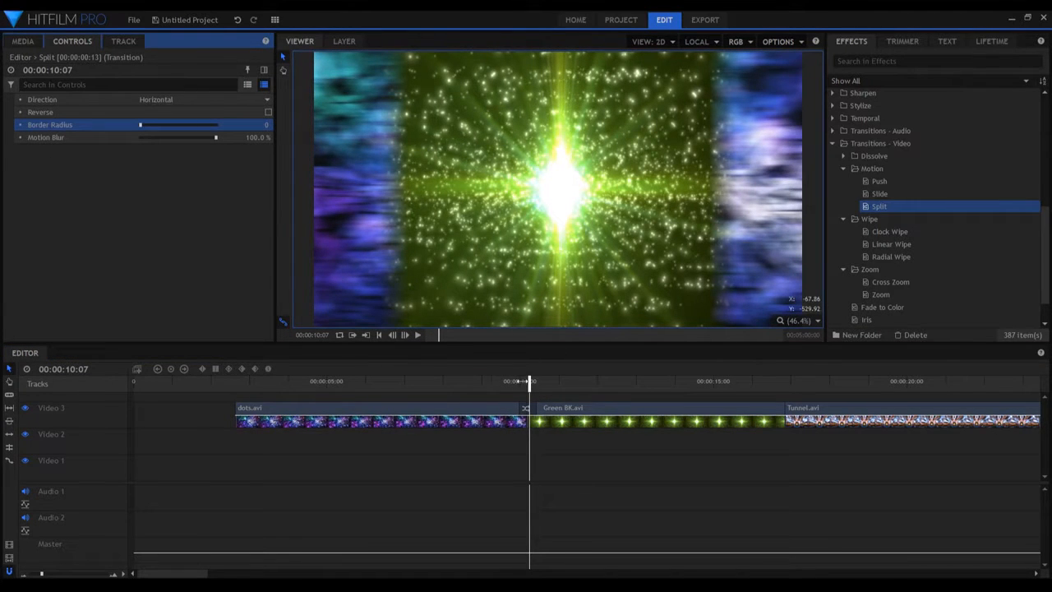
pyautogui.moveTo(520, 381)
pyautogui.mouseDown()
pyautogui.moveTo(531, 384)
pyautogui.moveTo(512, 384)
pyautogui.mouseUp()
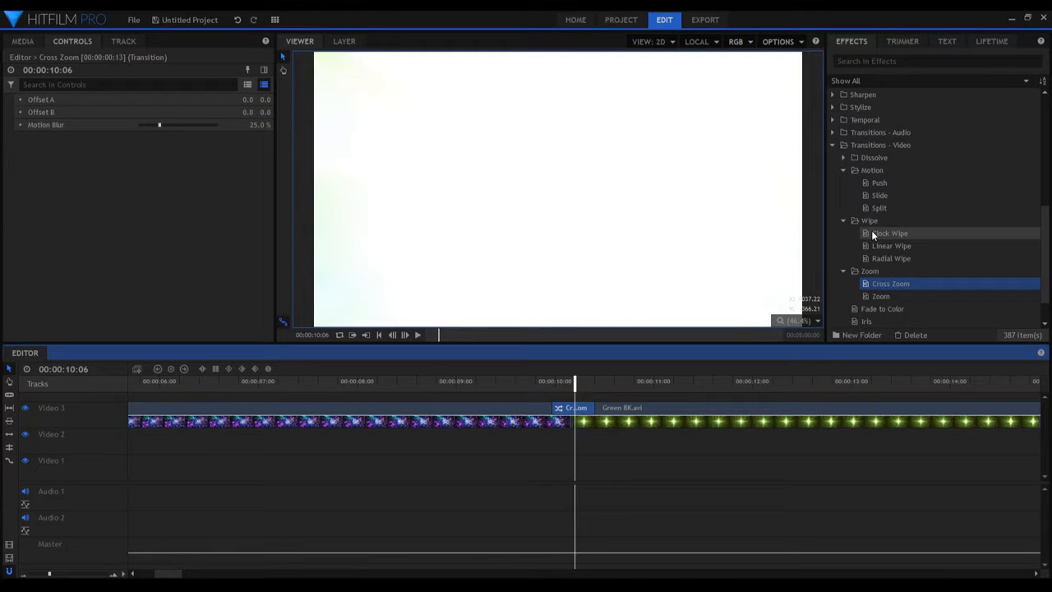
# Step: Apply a Push transition to the end of dots.avi, directly before the cut to Green BK.avi
pyautogui.moveTo(878, 183); pyautogui.dragTo(863, 197)
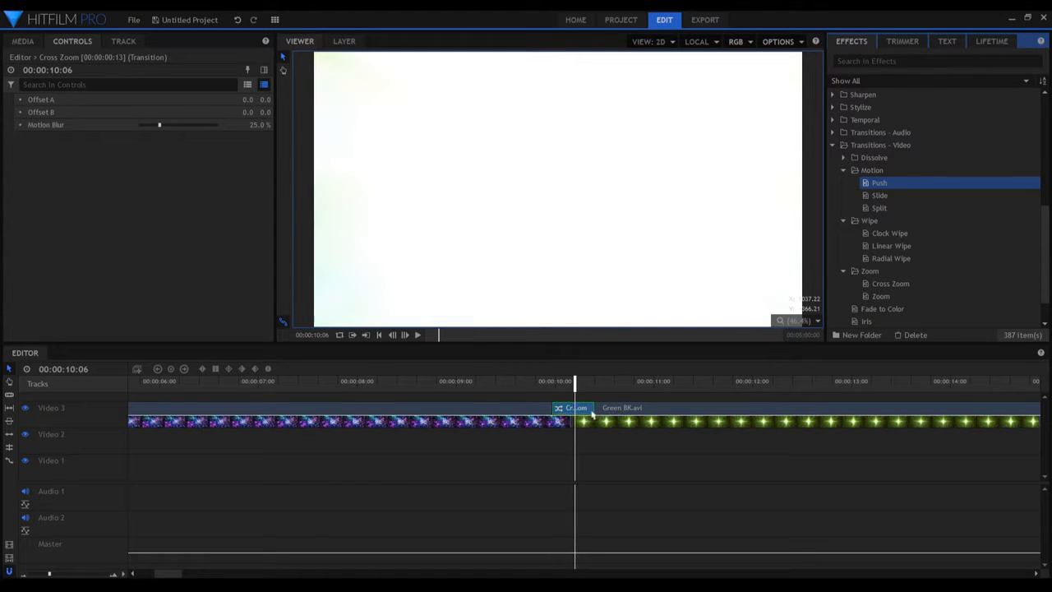
pyautogui.moveTo(536, 411); pyautogui.dragTo(550, 409)
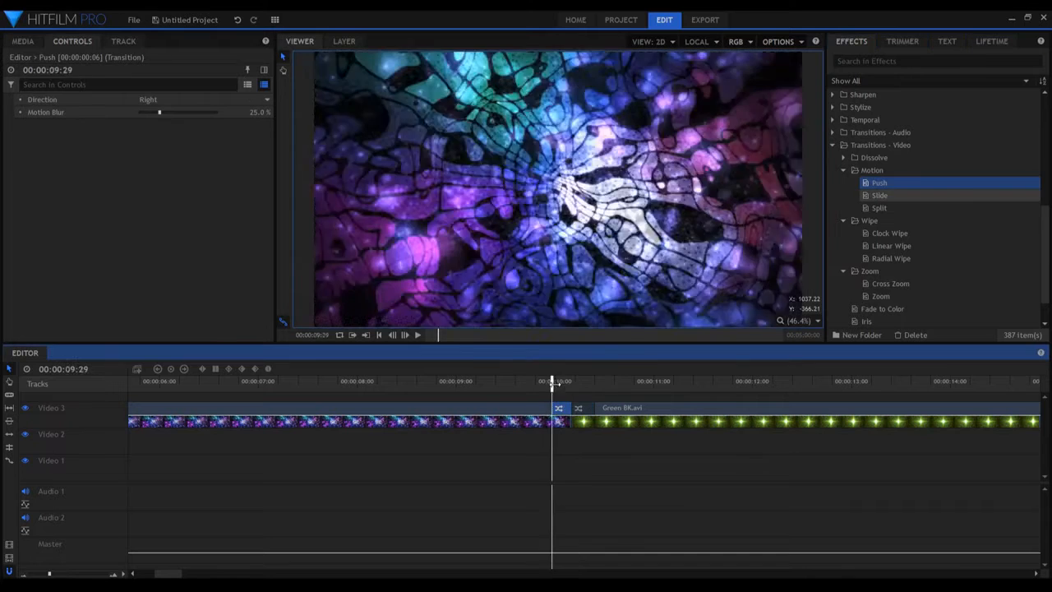
# Step: Apply a Slide transition to the start of Green BK.avi, directly after the cut, and play through both transitions
pyautogui.moveTo(863, 197); pyautogui.dragTo(830, 221)
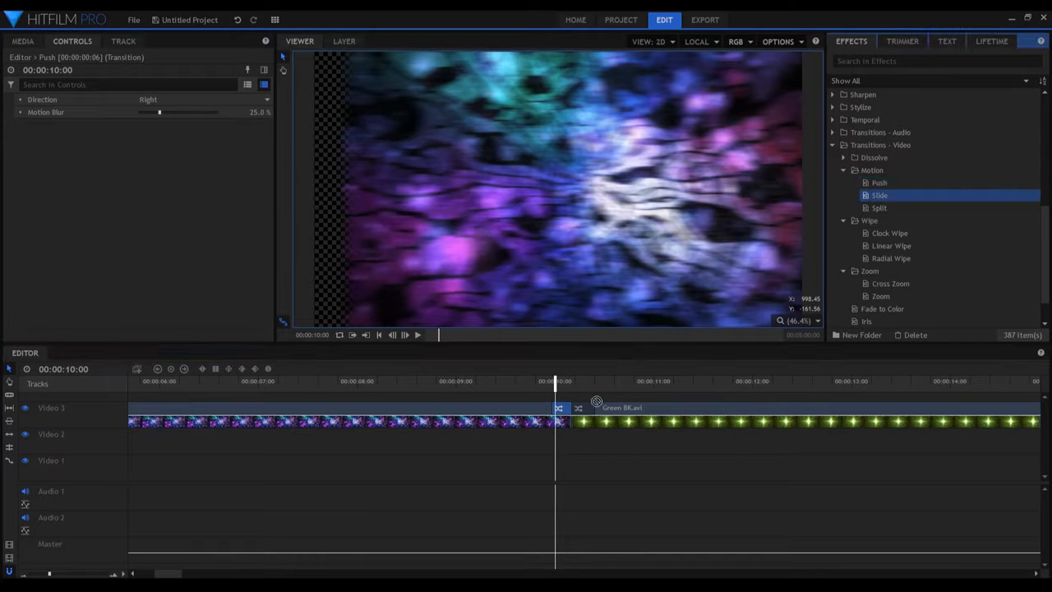
pyautogui.moveTo(613, 408); pyautogui.dragTo(611, 408)
pyautogui.moveTo(556, 383); pyautogui.dragTo(544, 382)
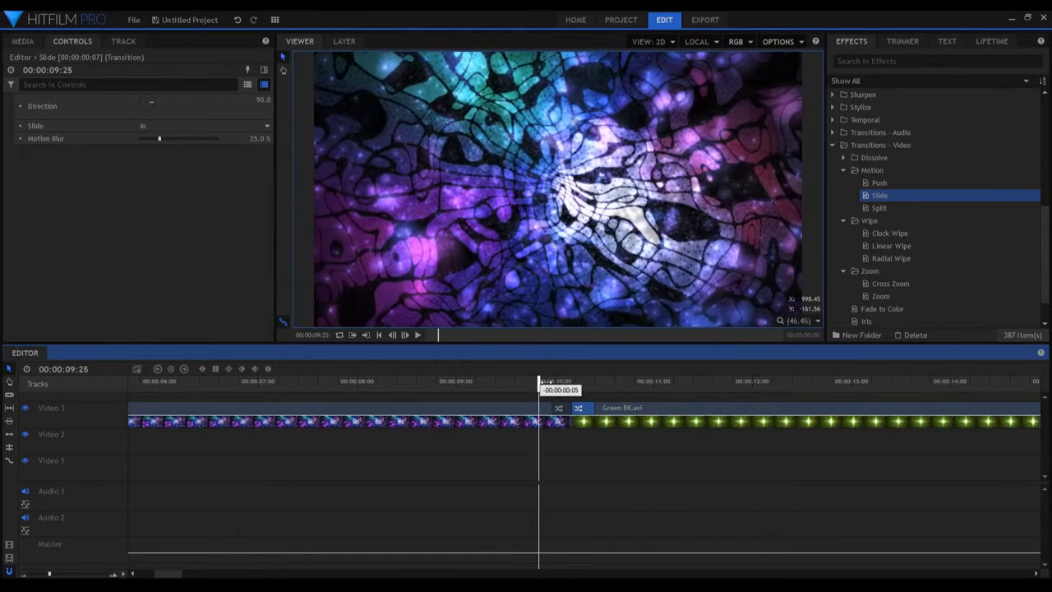
pyautogui.press('space')
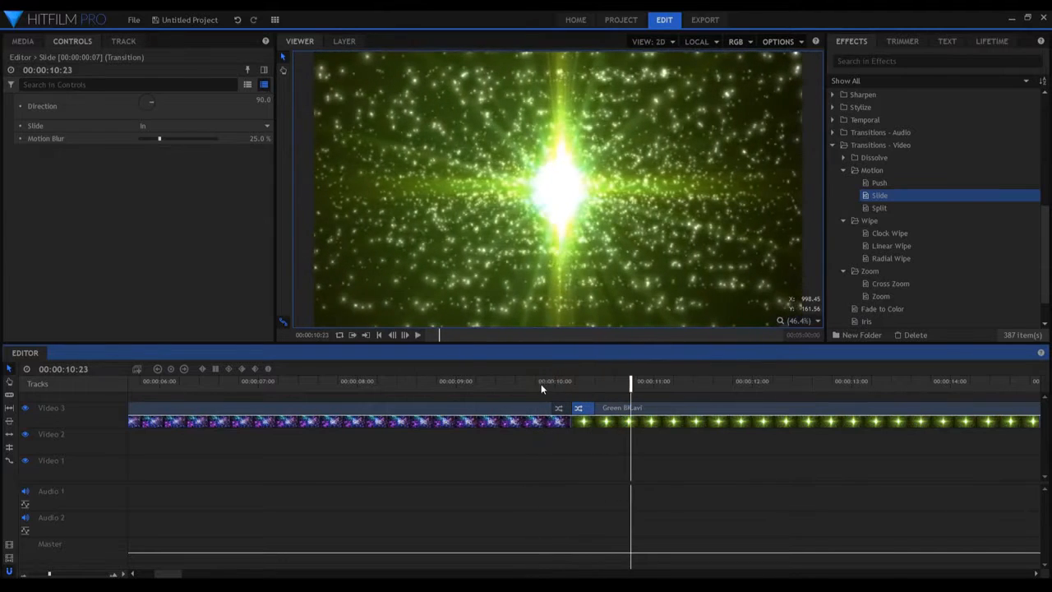
pyautogui.click(542, 382)
pyautogui.press('space')
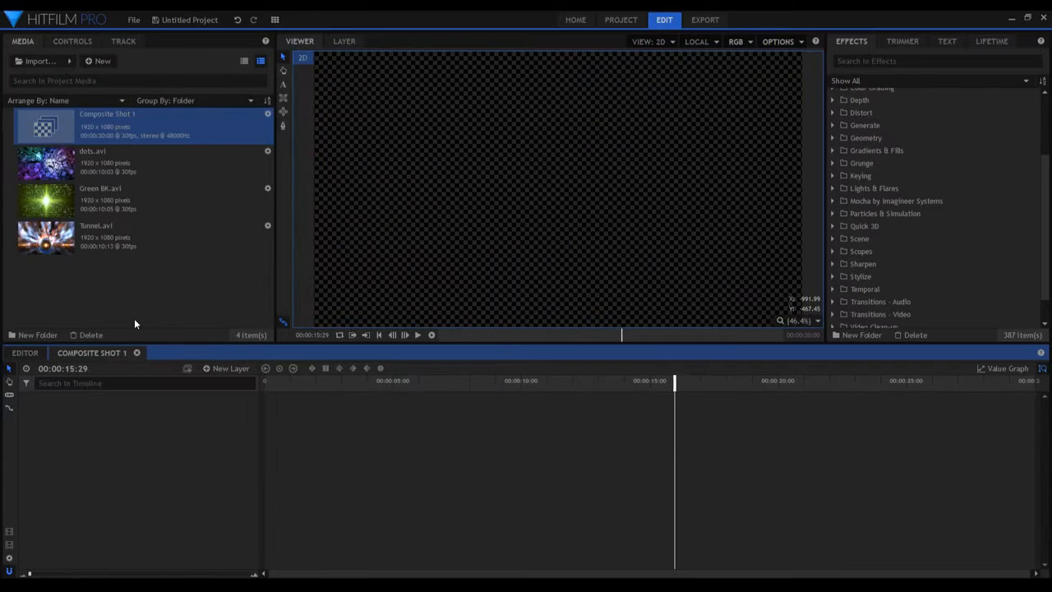
# Step: Add dots.avi, Green BK.avi and Tunnel.avi to Composite Shot 1 and arrange the three layers end to end in time
pyautogui.moveTo(129, 296); pyautogui.dragTo(60, 165)
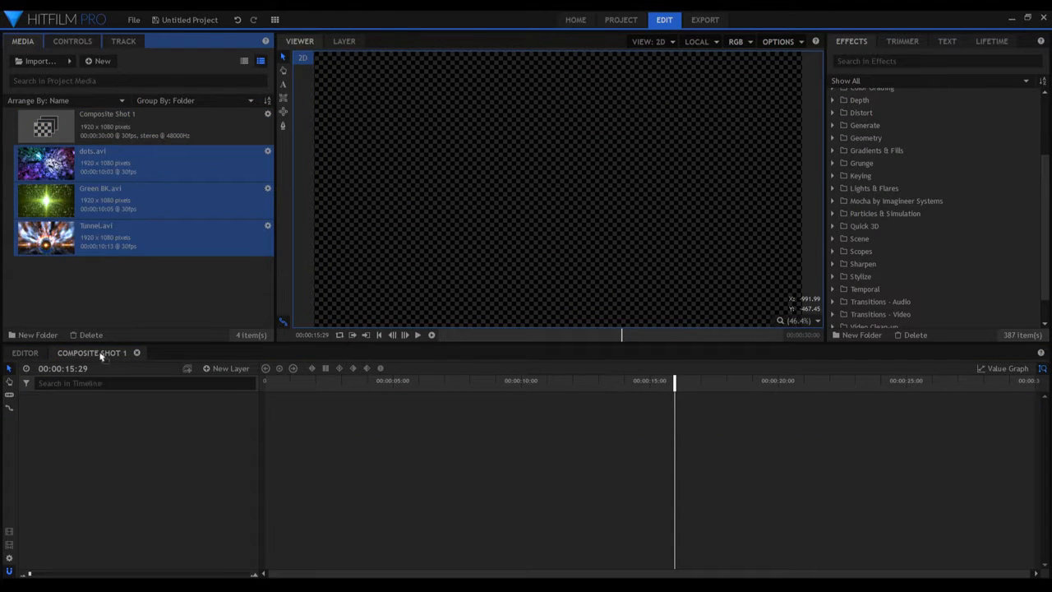
pyautogui.moveTo(101, 355); pyautogui.dragTo(94, 432)
pyautogui.moveTo(330, 410); pyautogui.dragTo(835, 431)
pyautogui.click(796, 381)
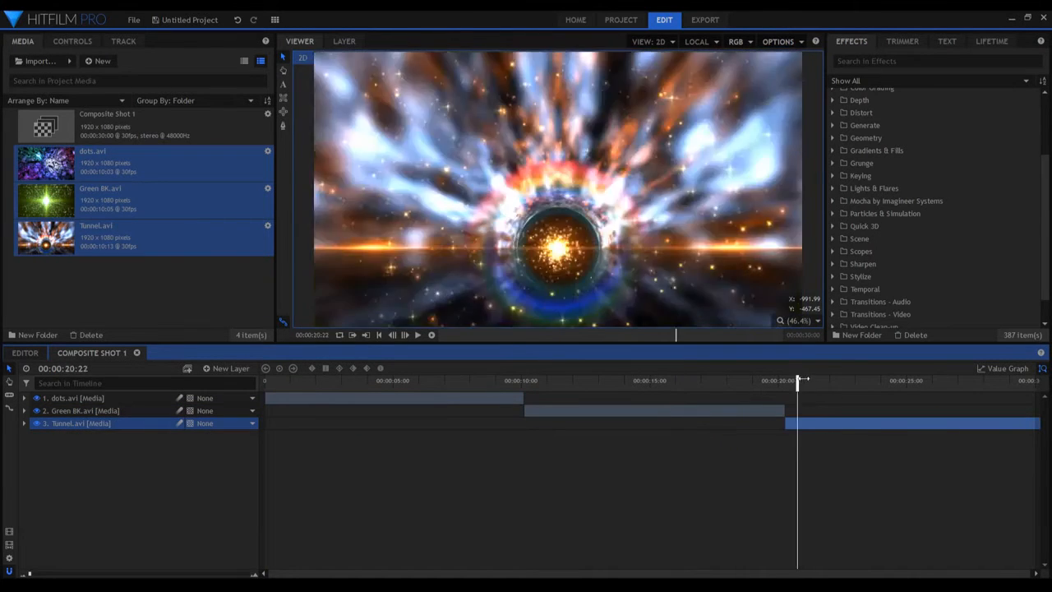
pyautogui.moveTo(803, 380); pyautogui.dragTo(597, 381)
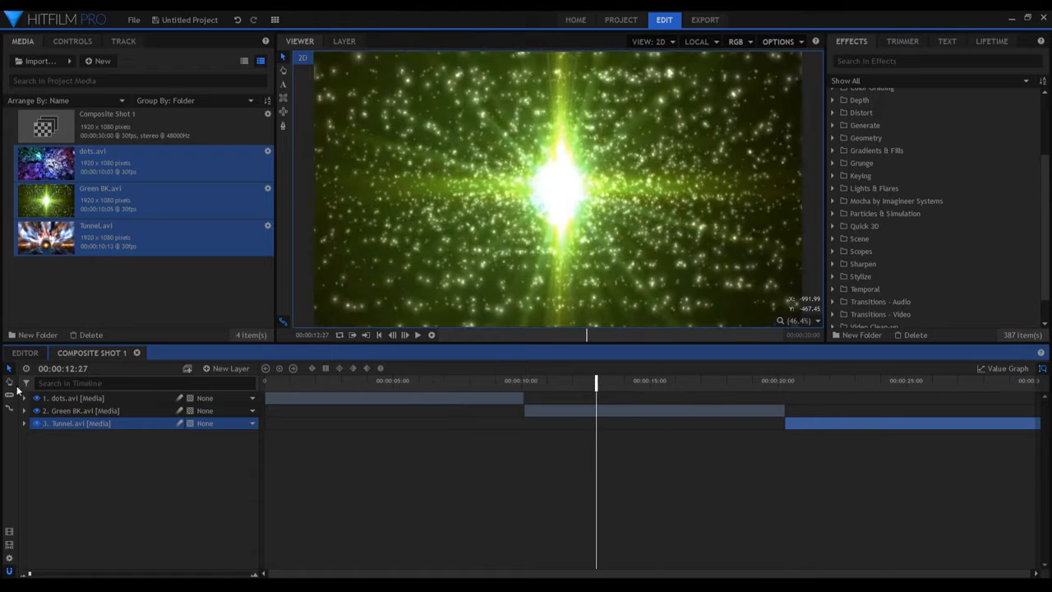
# Step: Clear all clips from the editor timeline and place Composite Shot 1 at its start
pyautogui.click(24, 354)
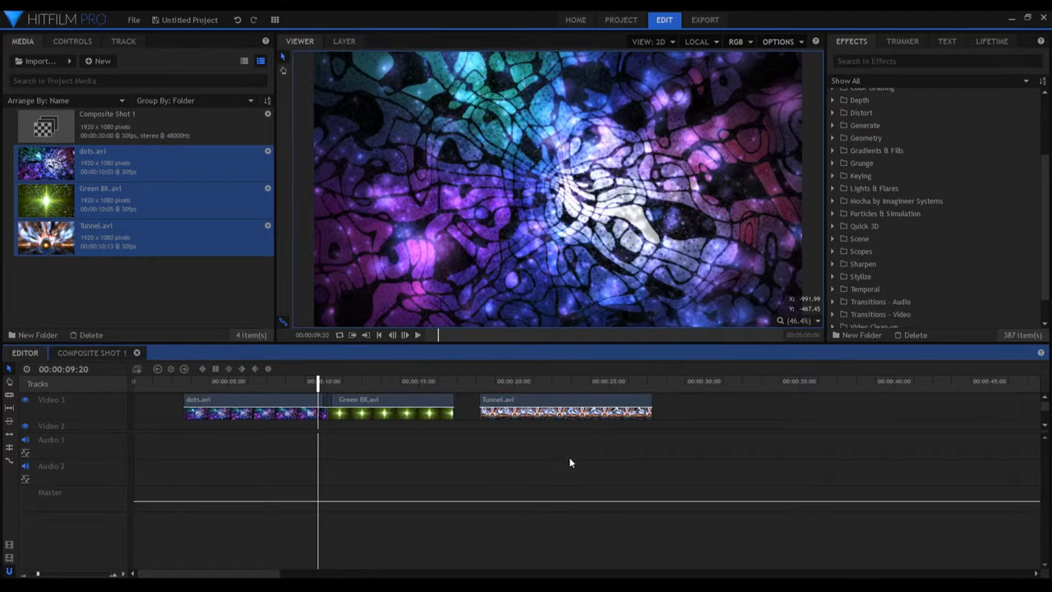
pyautogui.moveTo(570, 459); pyautogui.dragTo(115, 381)
pyautogui.press('Delete')
pyautogui.moveTo(188, 382); pyautogui.dragTo(134, 382)
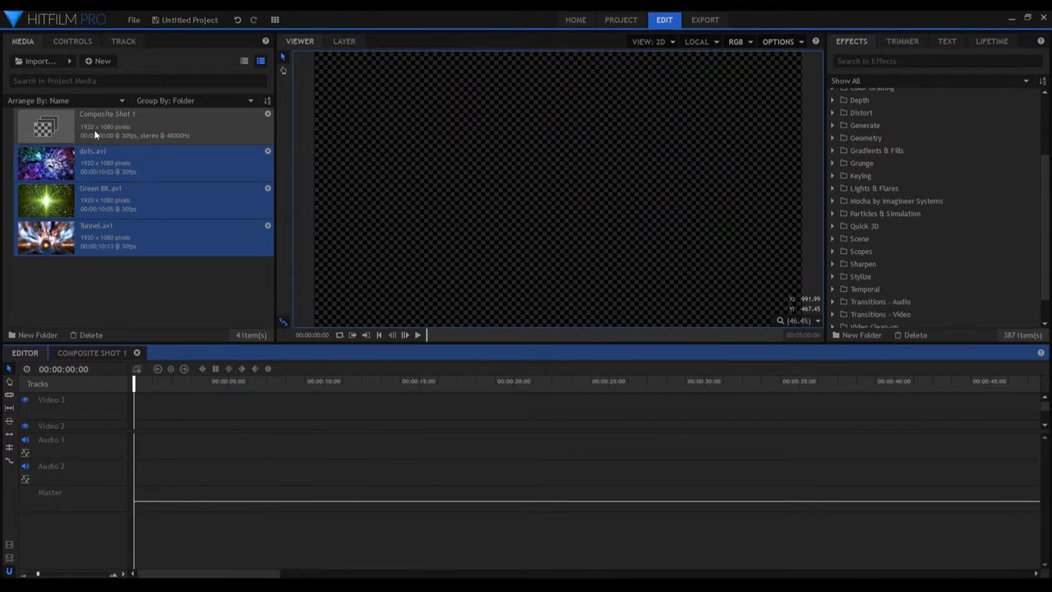
pyautogui.moveTo(95, 134); pyautogui.dragTo(327, 389)
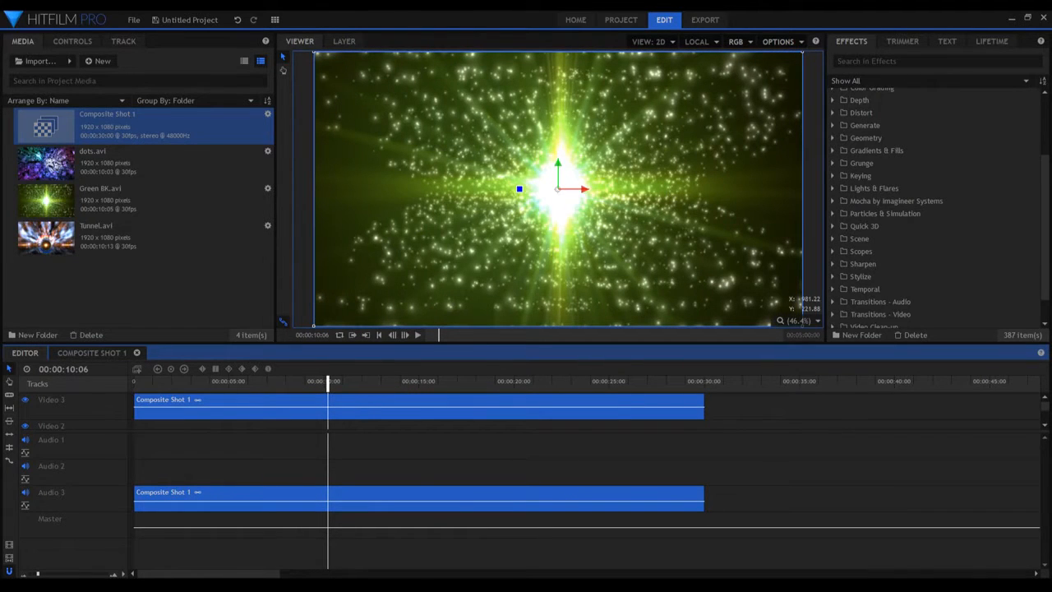
# Step: Find the Fluid Distortion effect, apply it to the Composite Shot 1 clip, show its properties and clear the effects search
pyautogui.click(902, 61)
pyautogui.moveTo(1045, 168); pyautogui.dragTo(1045, 195)
pyautogui.write('flu')
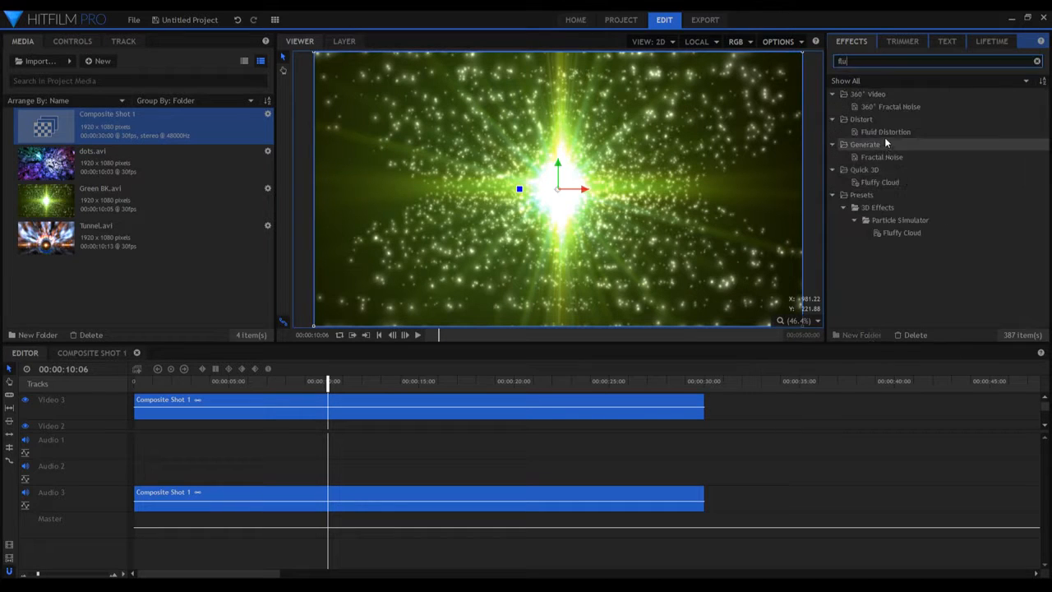
pyautogui.moveTo(885, 134); pyautogui.dragTo(674, 250)
pyautogui.moveTo(324, 386)
pyautogui.mouseDown()
pyautogui.moveTo(327, 402)
pyautogui.moveTo(327, 388)
pyautogui.mouseUp()
pyautogui.click(20, 138)
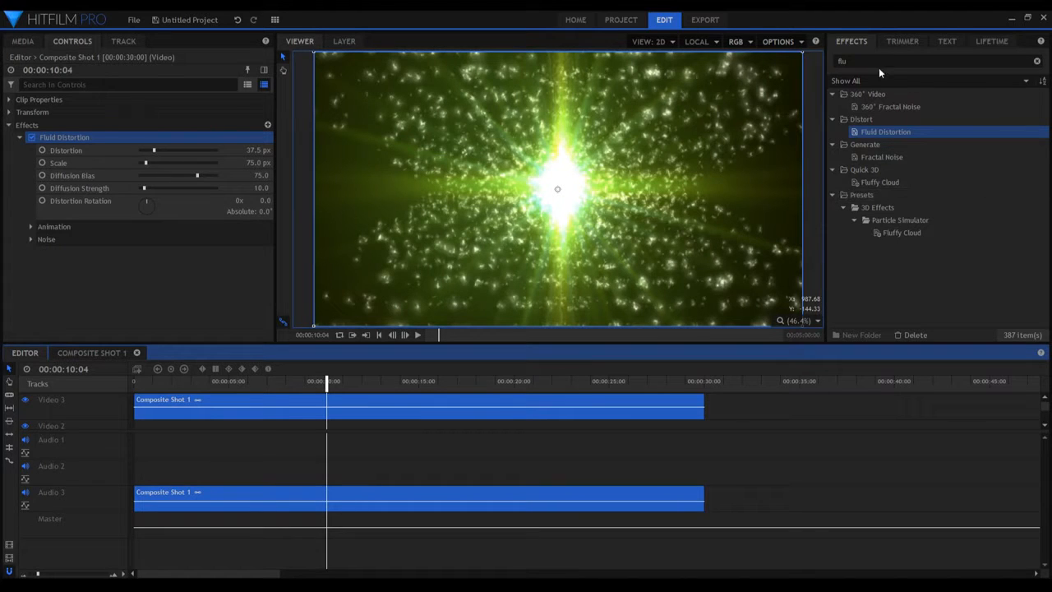
pyautogui.doubleClick(843, 62)
pyautogui.press('BackSpace')
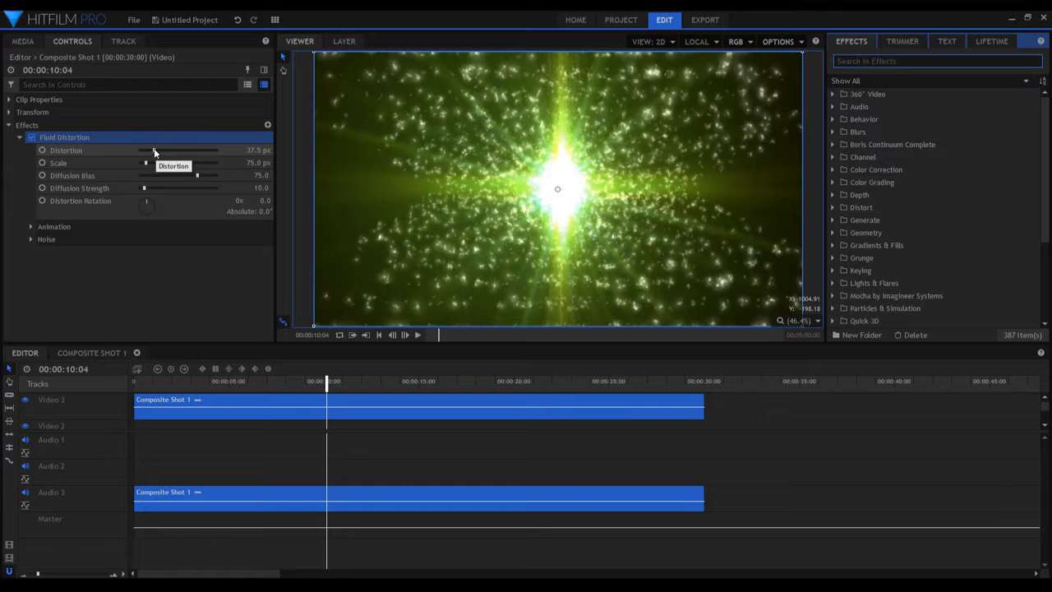
# Step: Keyframe the Fluid Distortion at 00:00:10:04 with Distortion at 200 px and Scale at 430.5 px
pyautogui.moveTo(153, 152); pyautogui.dragTo(182, 152)
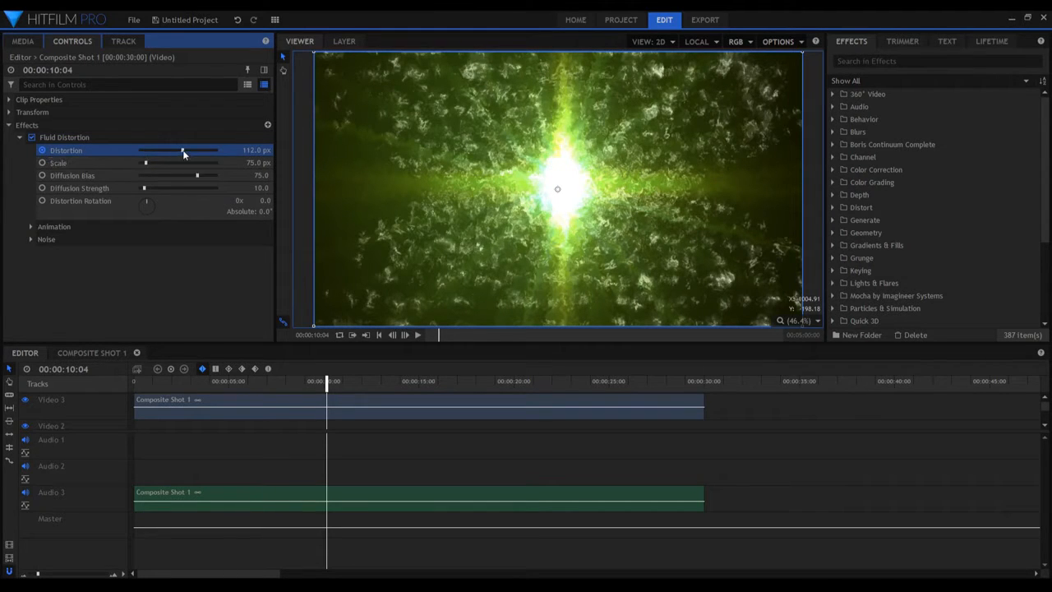
pyautogui.moveTo(184, 151); pyautogui.dragTo(234, 155)
pyautogui.moveTo(147, 162); pyautogui.dragTo(149, 160)
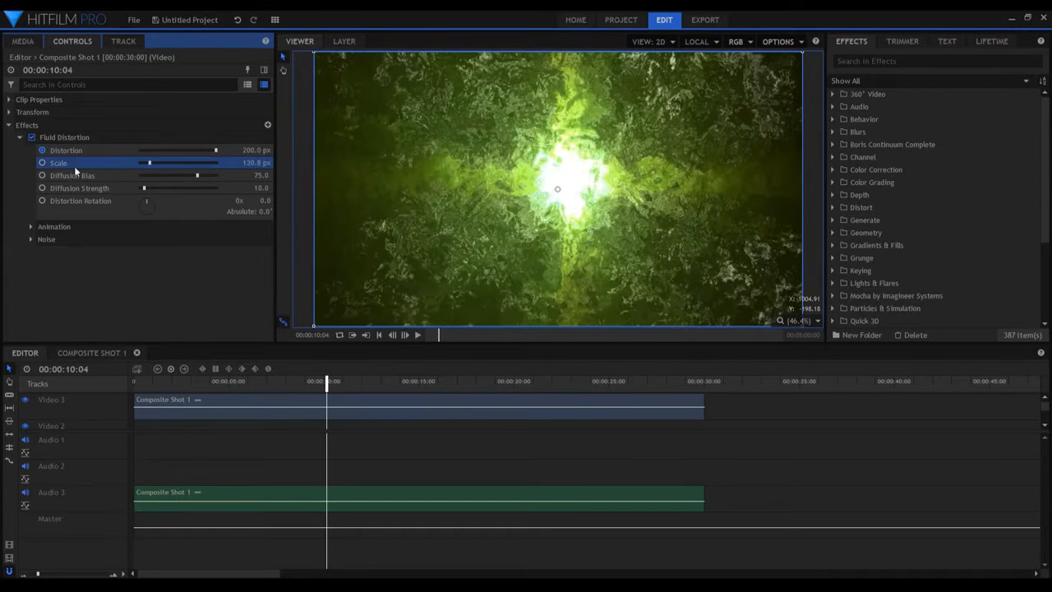
pyautogui.click(41, 163)
pyautogui.moveTo(149, 165); pyautogui.dragTo(172, 163)
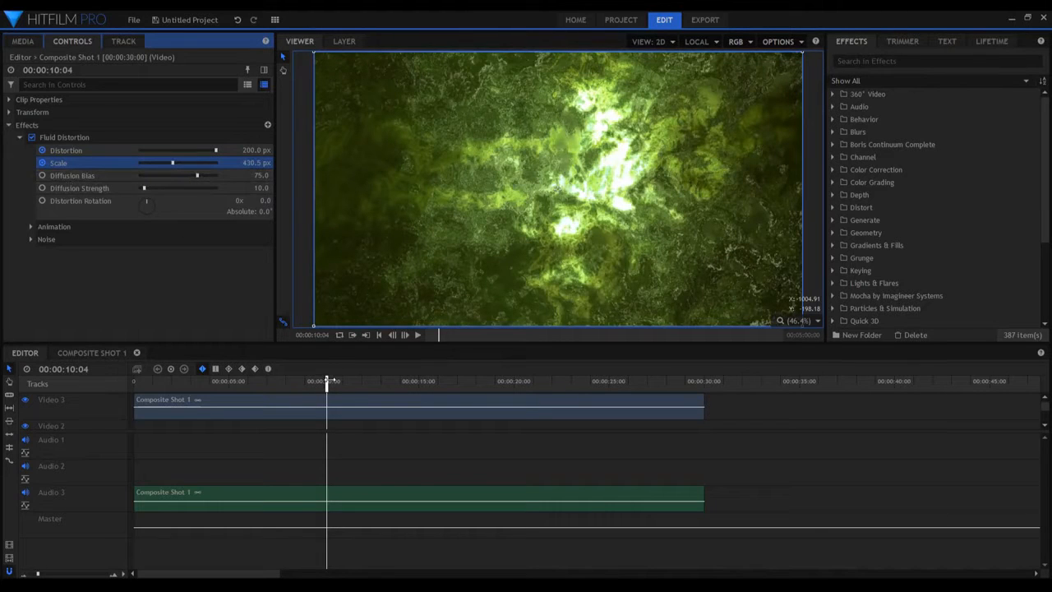
# Step: Add keyframes at 00:00:09:15 with Distortion at 0 px and Scale at 1 px, and play the distortion build-up
pyautogui.moveTo(327, 382); pyautogui.dragTo(314, 382)
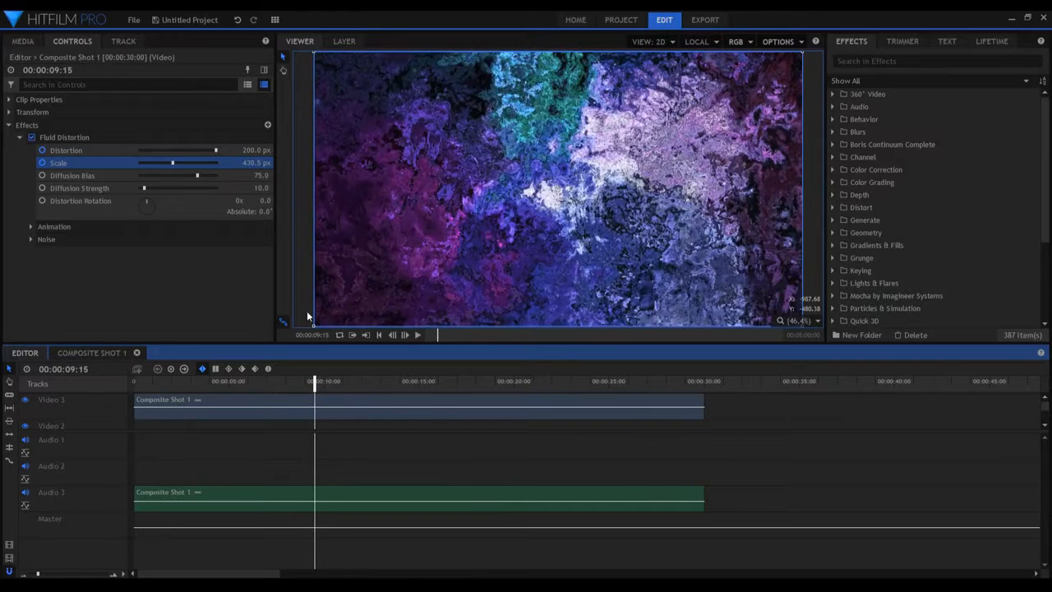
pyautogui.moveTo(211, 151); pyautogui.dragTo(87, 158)
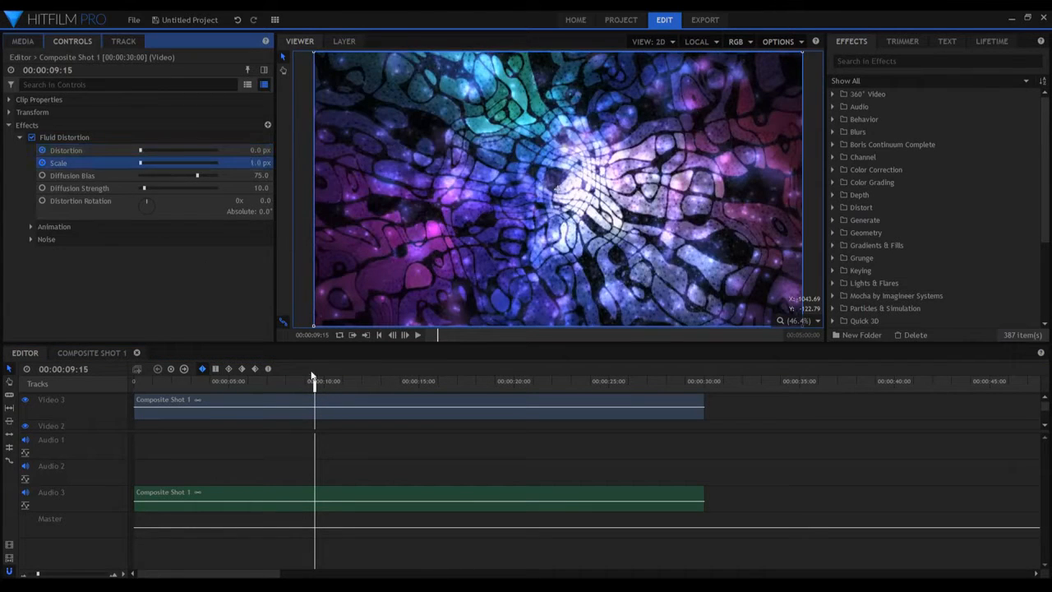
pyautogui.press('space')
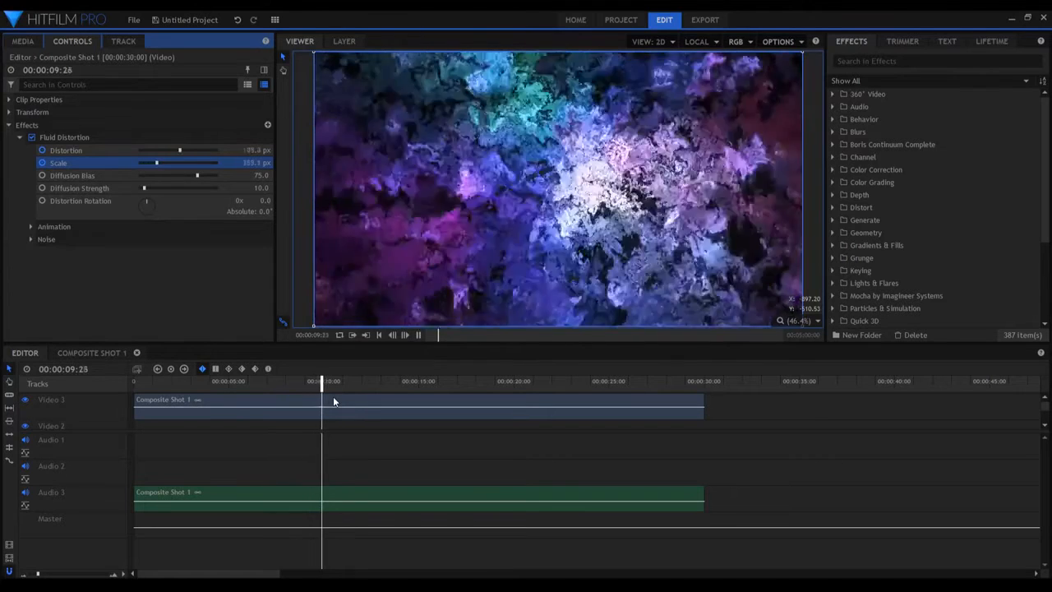
# Step: Add keyframes at 00:00:10:24 with Distortion at 0 px and Scale at 1 px, and play the animated distortion over the cut
pyautogui.moveTo(327, 383); pyautogui.dragTo(339, 385)
pyautogui.moveTo(216, 152); pyautogui.dragTo(175, 166)
pyautogui.moveTo(99, 162); pyautogui.dragTo(98, 164)
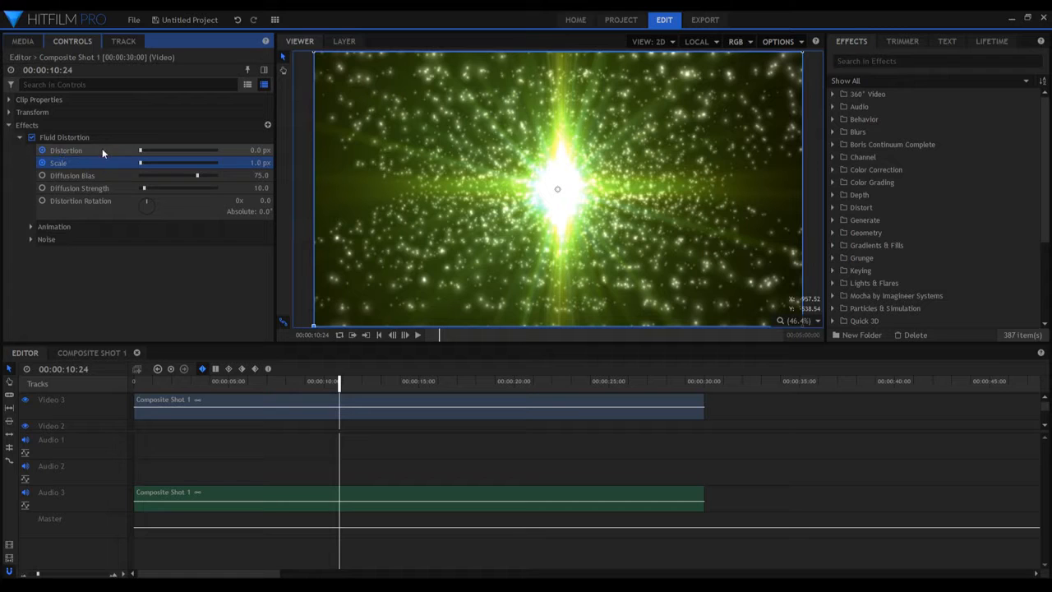
pyautogui.click(42, 150)
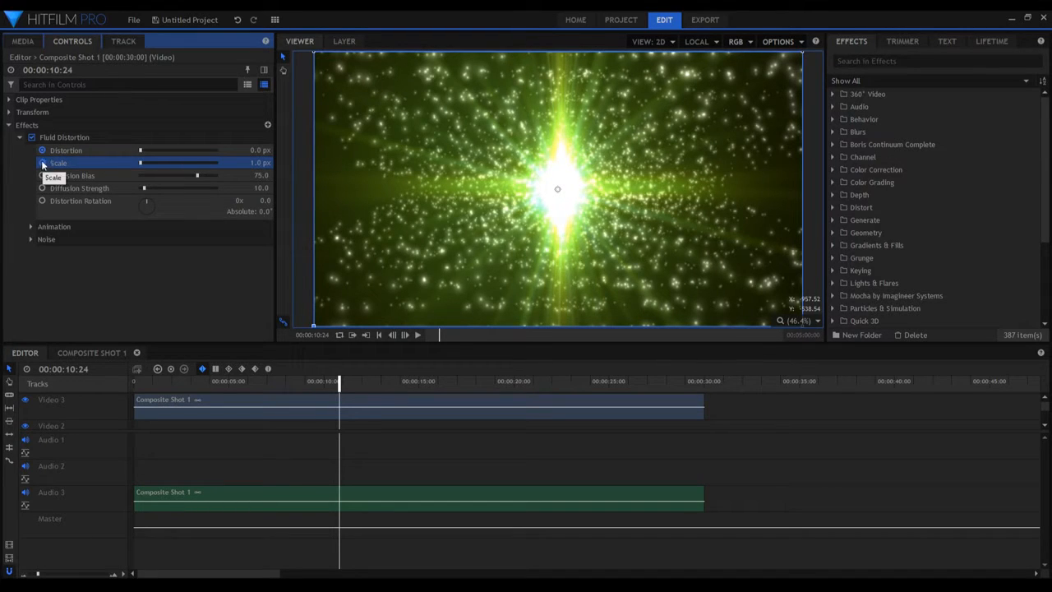
pyautogui.click(43, 163)
pyautogui.moveTo(339, 382)
pyautogui.mouseDown()
pyautogui.moveTo(307, 381)
pyautogui.moveTo(340, 380)
pyautogui.moveTo(312, 380)
pyautogui.moveTo(331, 382)
pyautogui.mouseUp()
pyautogui.press('space')
pyautogui.press('space')
pyautogui.press('space')
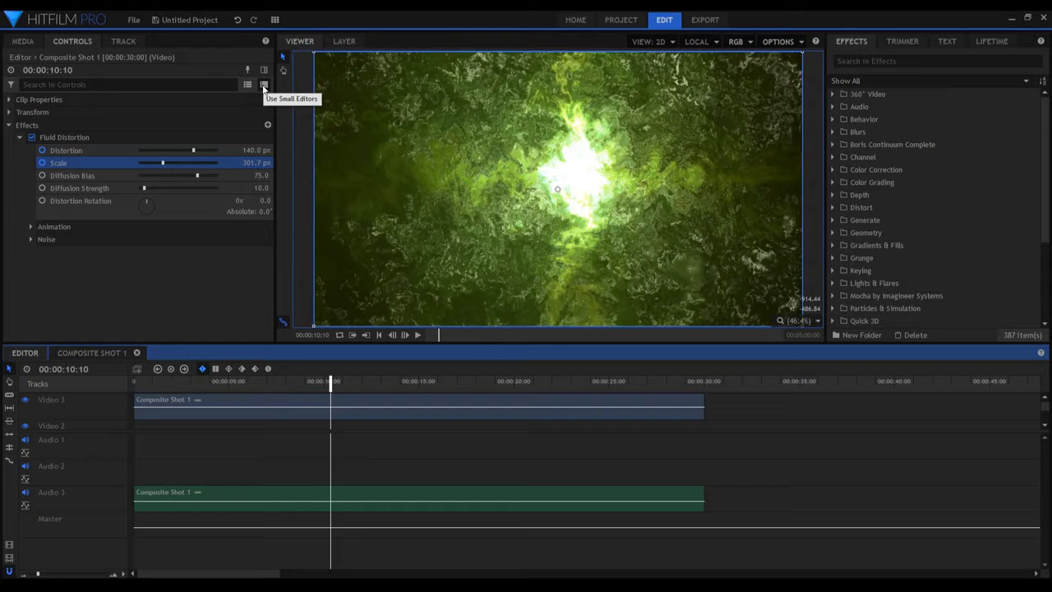
# Step: Show the effect's keyframe timeline and convert all Distortion and Scale keyframes to Smooth
pyautogui.click(313, 381)
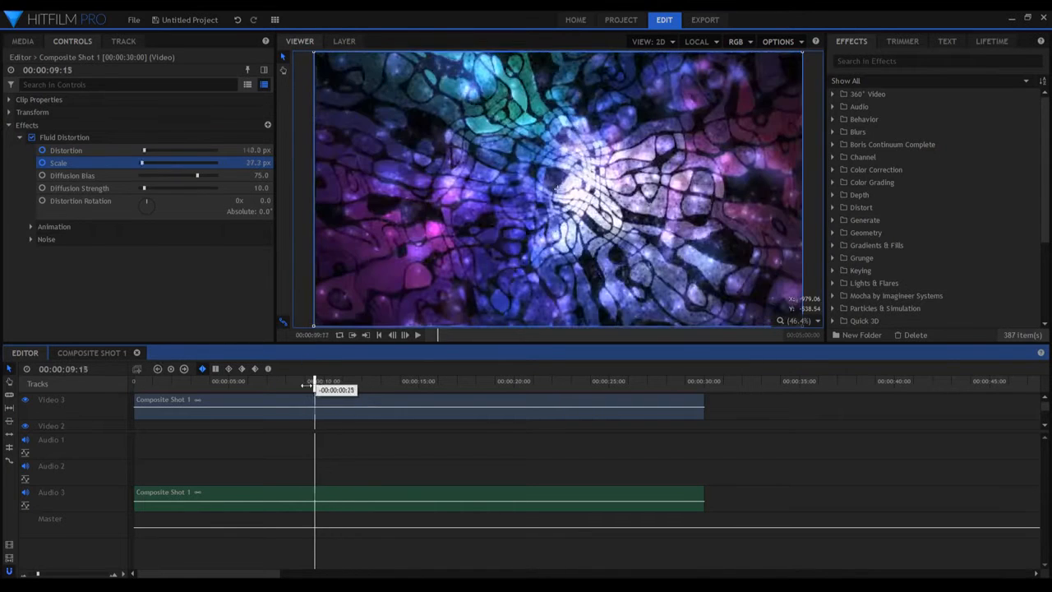
pyautogui.click(264, 71)
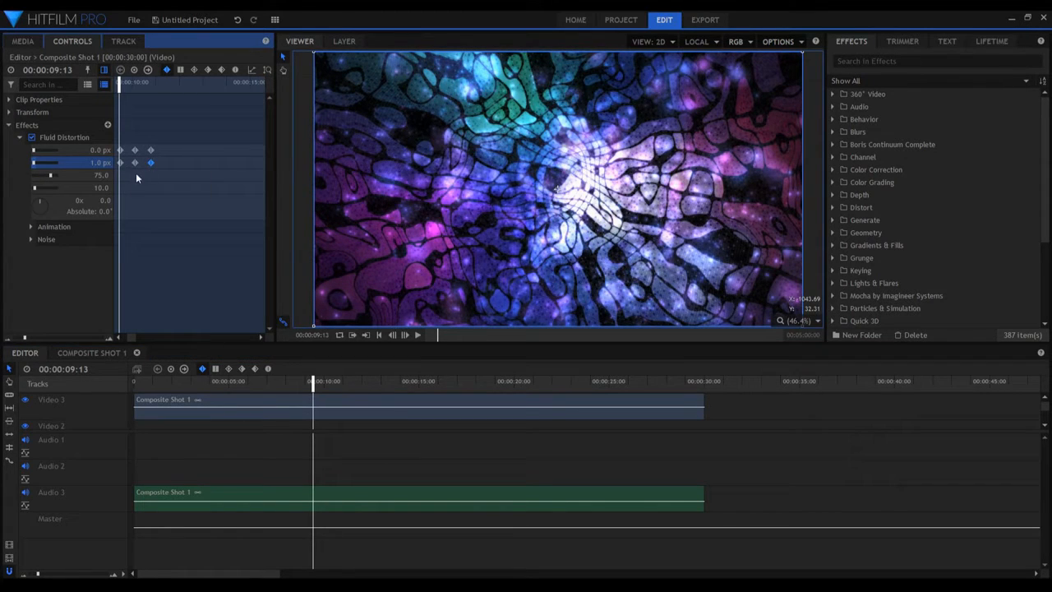
pyautogui.moveTo(175, 173); pyautogui.dragTo(207, 174)
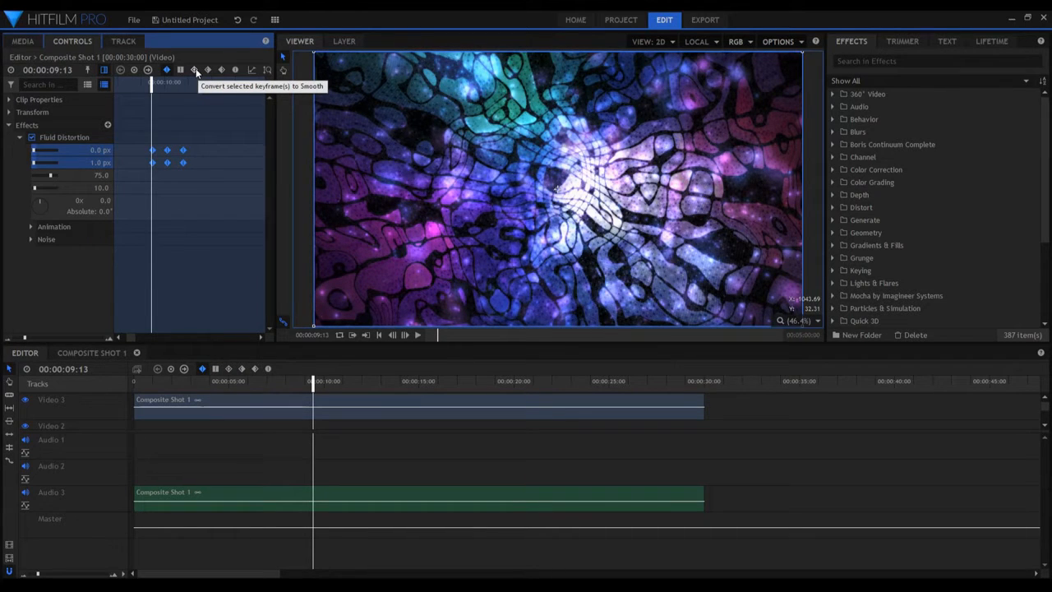
pyautogui.click(195, 71)
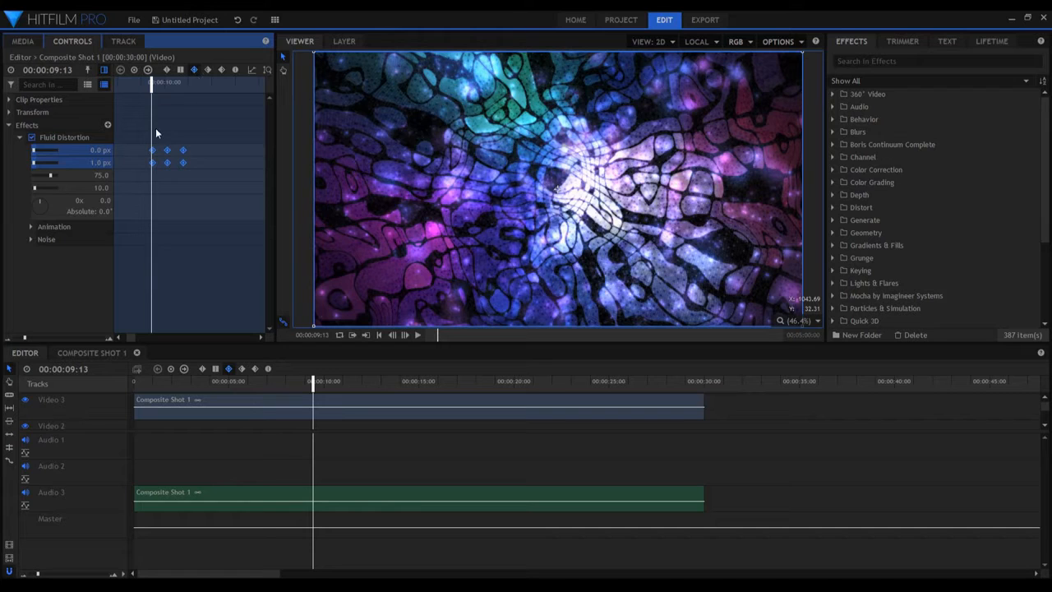
# Step: Examine the smoothed keyframes in the value graph, play the distortion over the cut, and hide the graph and keyframe timeline
pyautogui.moveTo(133, 137); pyautogui.dragTo(213, 174)
pyautogui.click(253, 70)
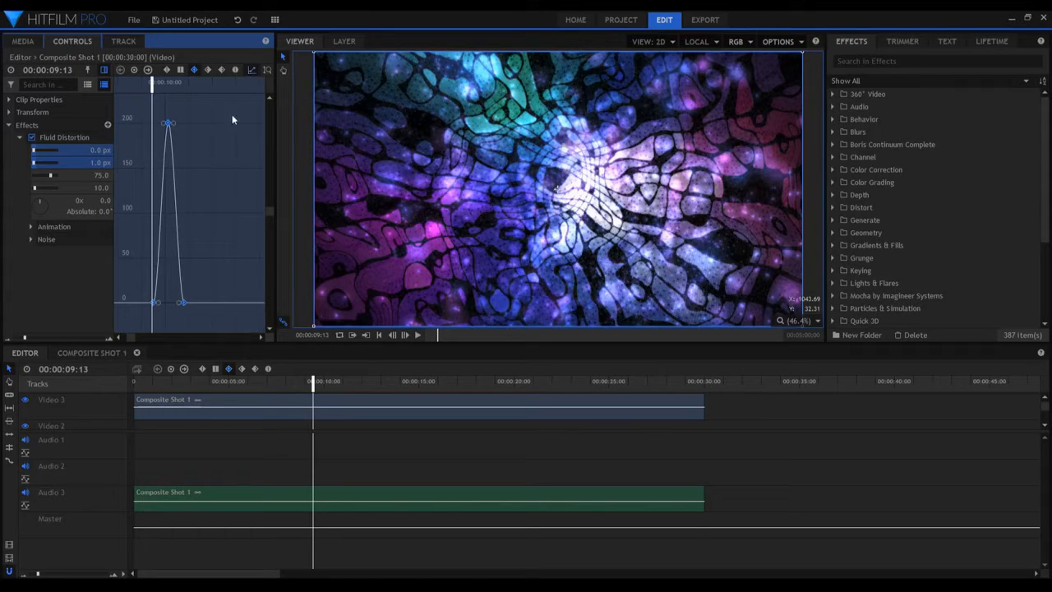
pyautogui.moveTo(313, 380)
pyautogui.mouseDown()
pyautogui.moveTo(352, 381)
pyautogui.moveTo(304, 381)
pyautogui.moveTo(324, 378)
pyautogui.mouseUp()
pyautogui.press('space')
pyautogui.press('space')
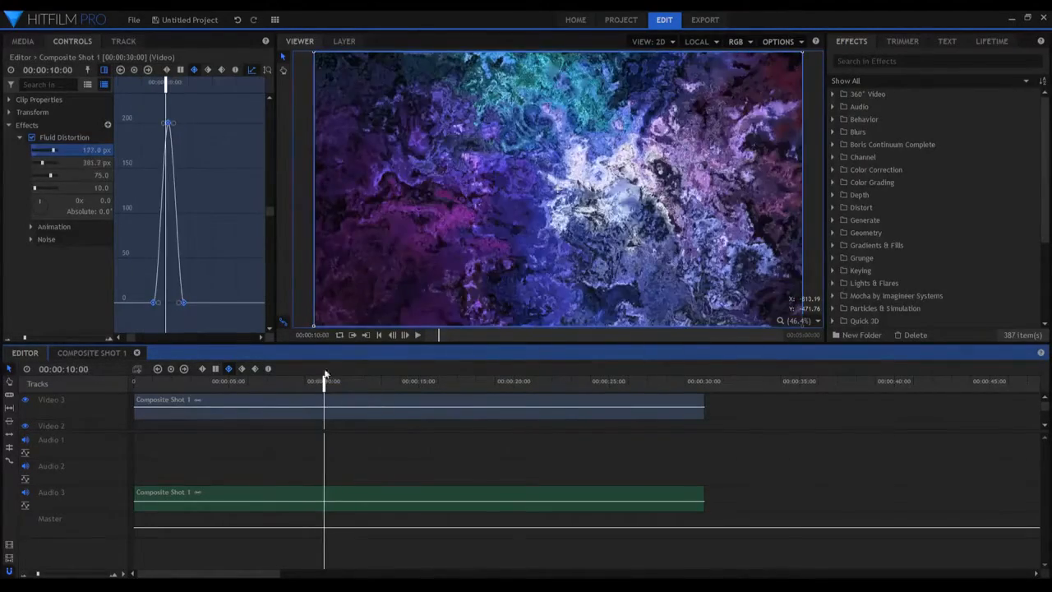
pyautogui.click(20, 137)
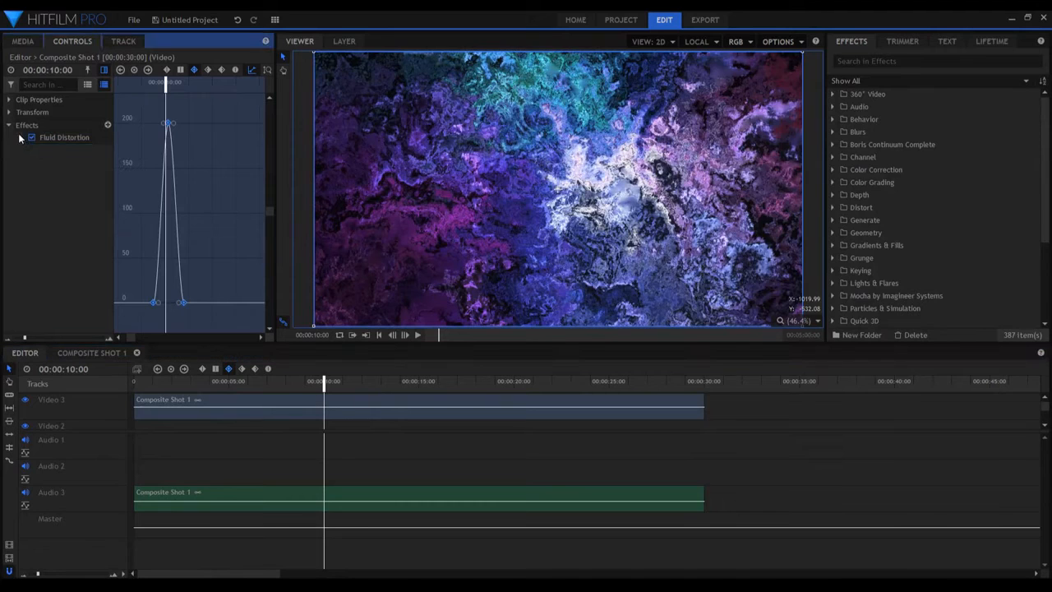
pyautogui.click(42, 136)
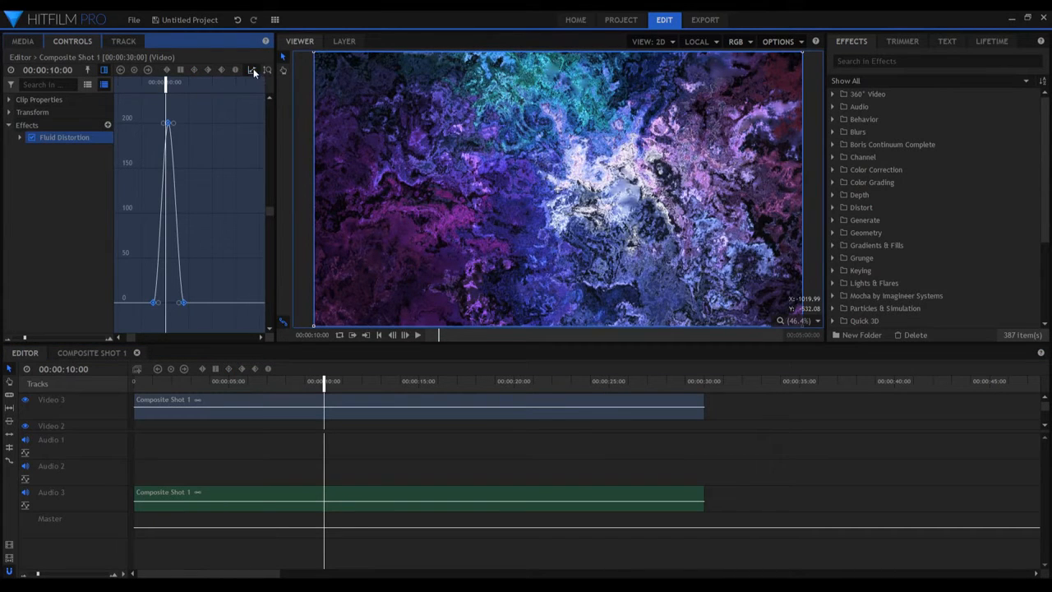
pyautogui.click(252, 71)
pyautogui.click(105, 70)
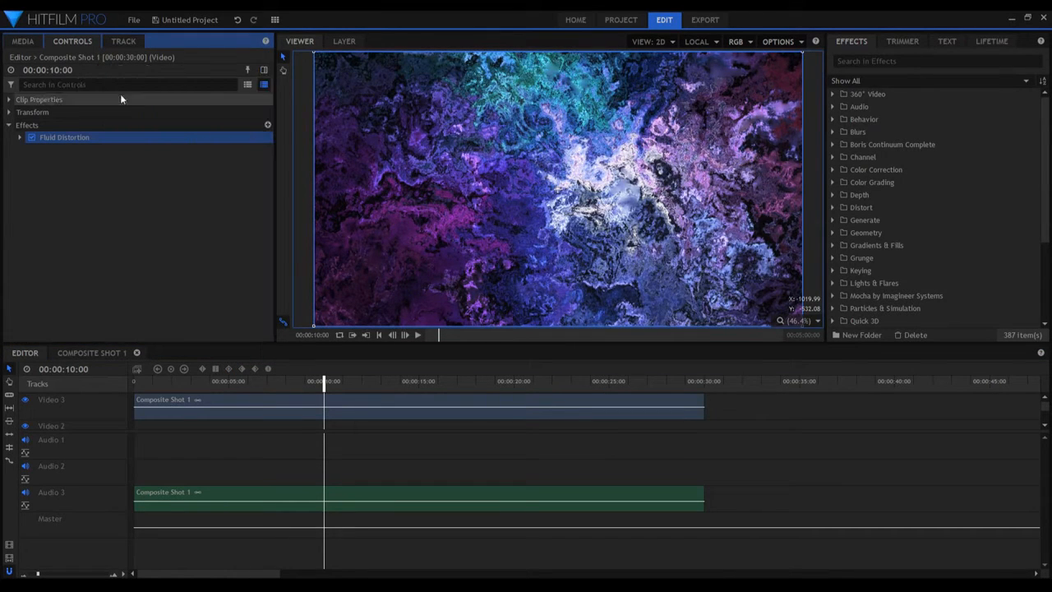
# Step: Expand Fluid Distortion, step through the Distortion keyframes back to the one at 00:00:09:15, and select the Scale property
pyautogui.click(20, 137)
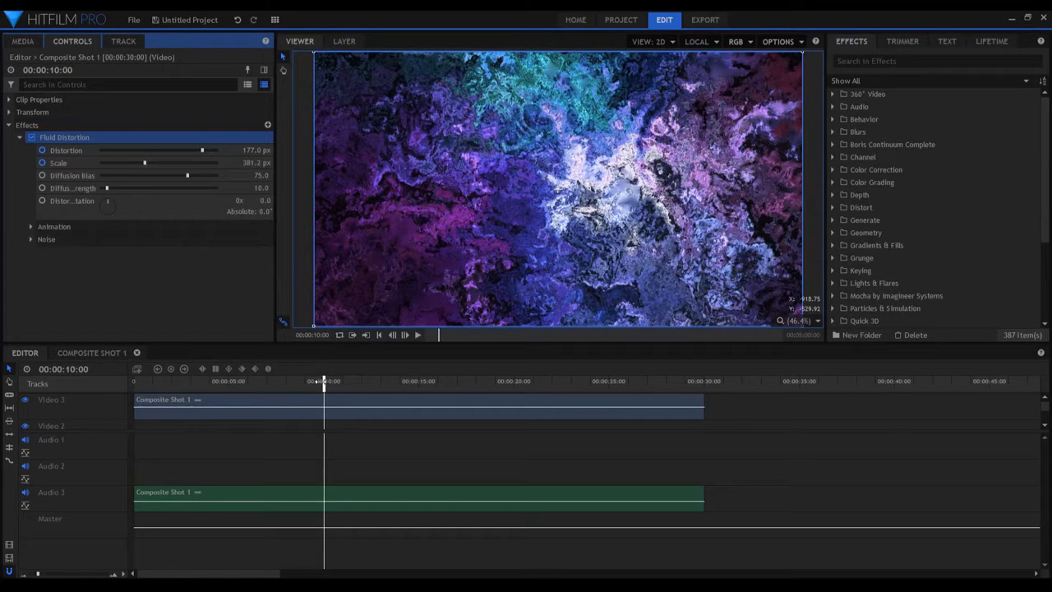
pyautogui.click(186, 368)
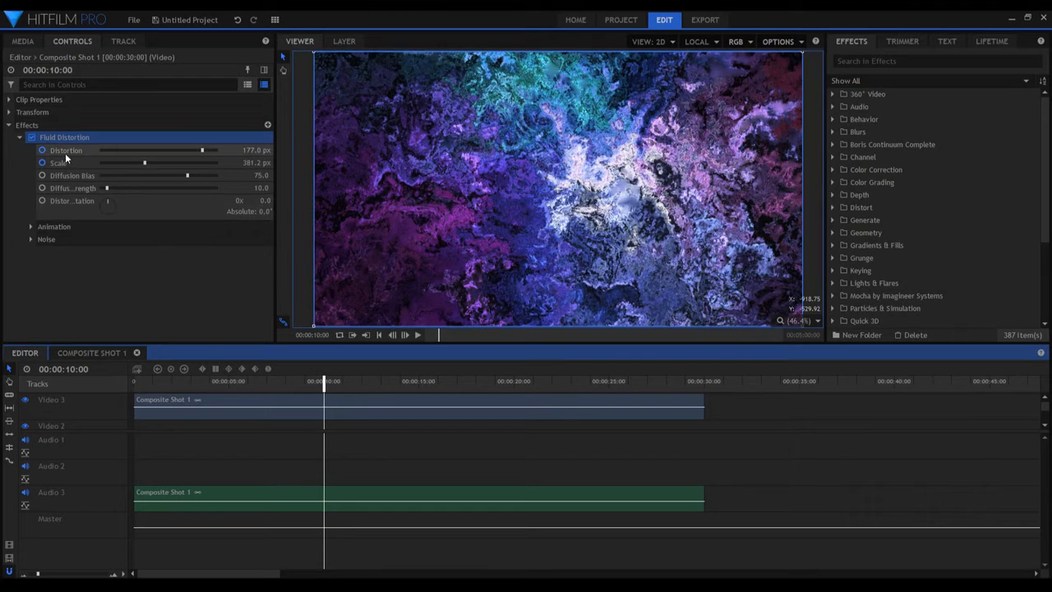
pyautogui.click(66, 150)
pyautogui.click(184, 368)
pyautogui.click(159, 369)
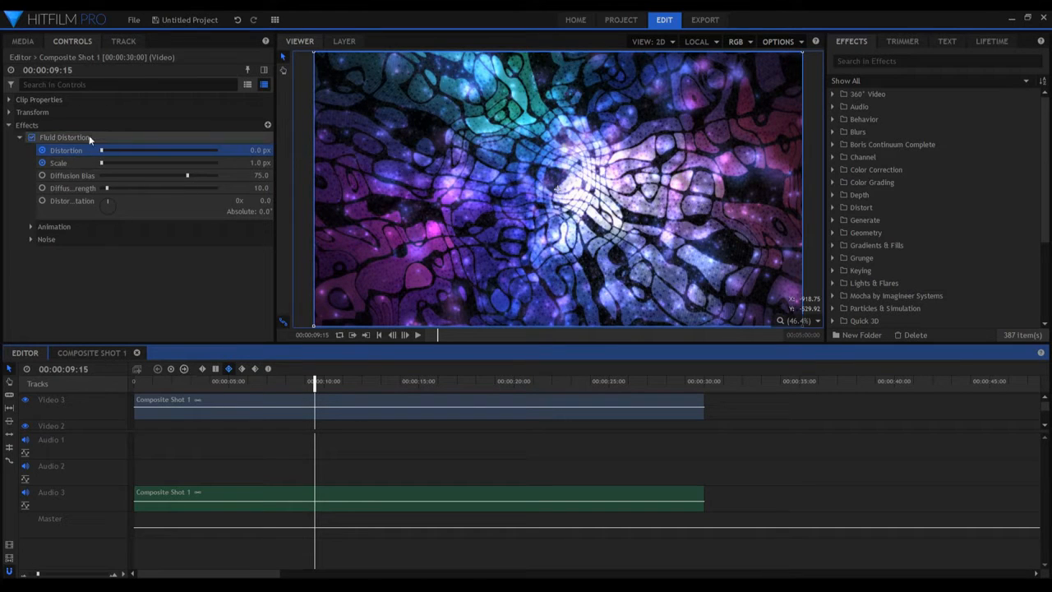
pyautogui.click(74, 162)
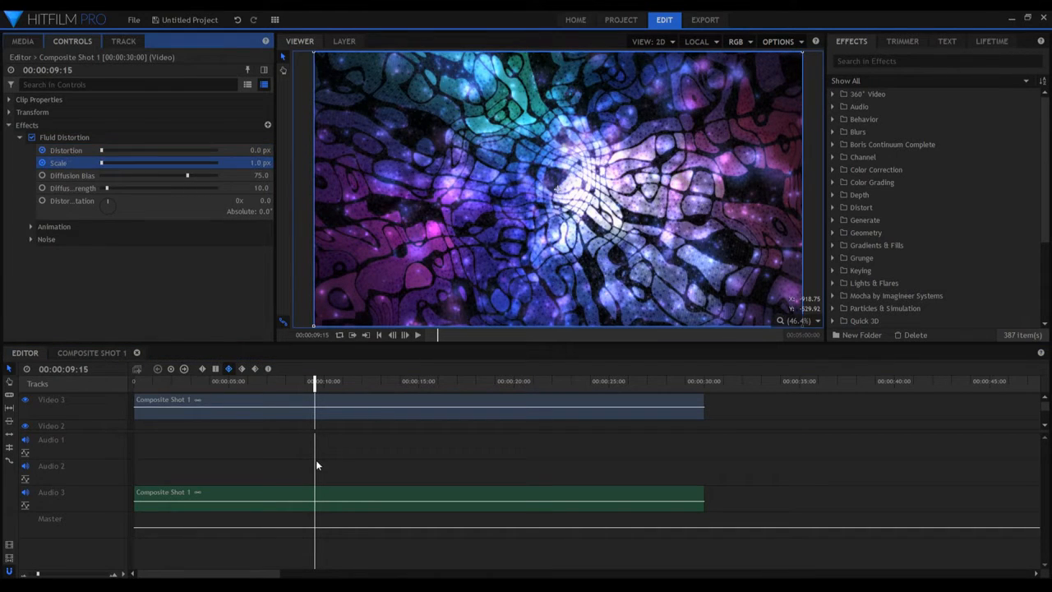
# Step: Step back and forth through the Scale keyframes between 00:00:09:15 and 00:00:10:24
pyautogui.click(184, 369)
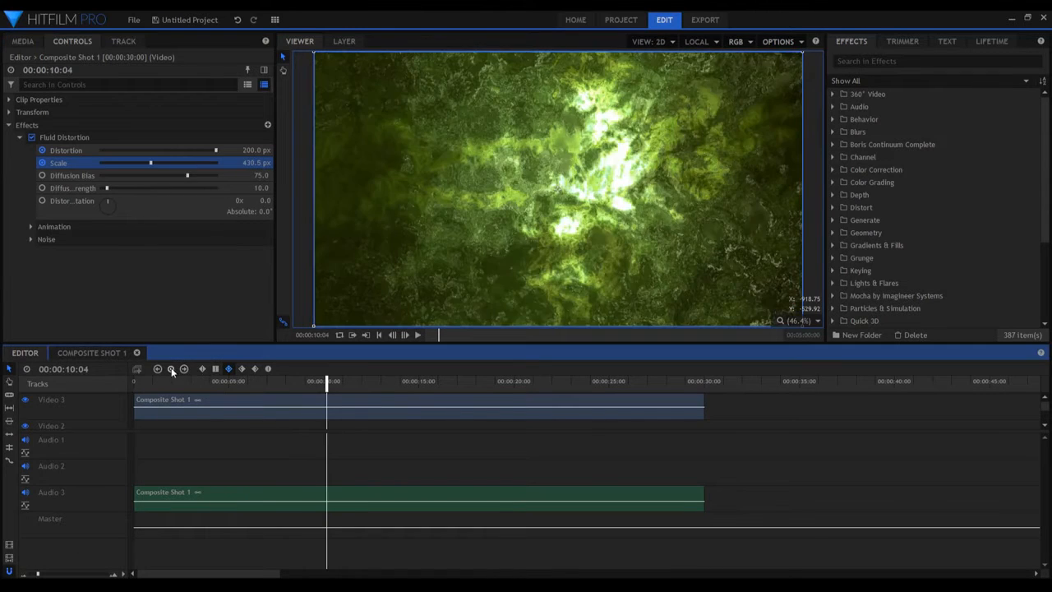
pyautogui.click(156, 368)
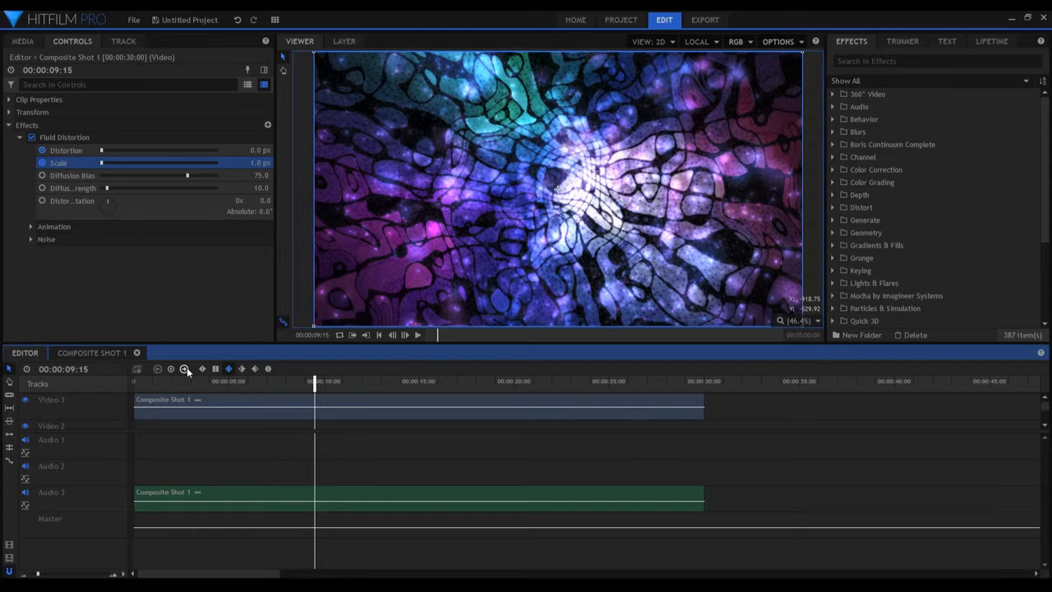
pyautogui.click(187, 371)
pyautogui.click(157, 368)
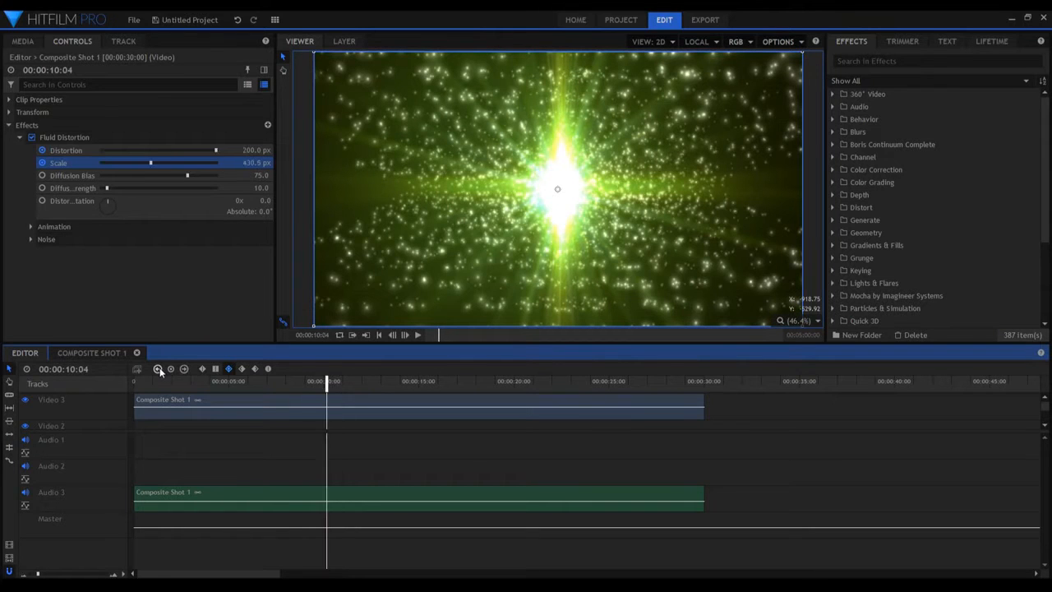
pyautogui.click(184, 368)
pyautogui.click(184, 368)
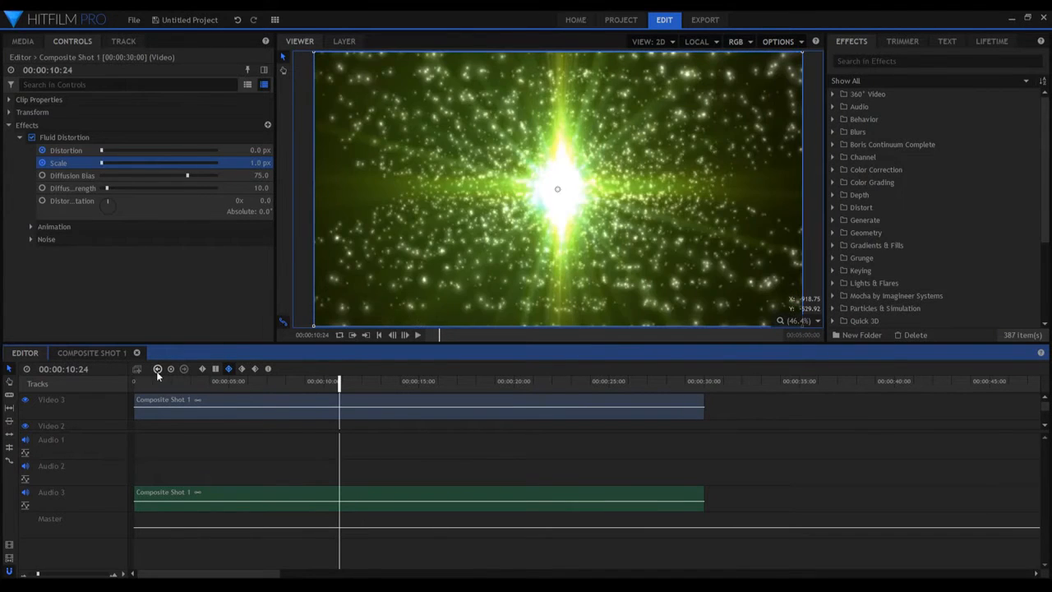
pyautogui.click(157, 369)
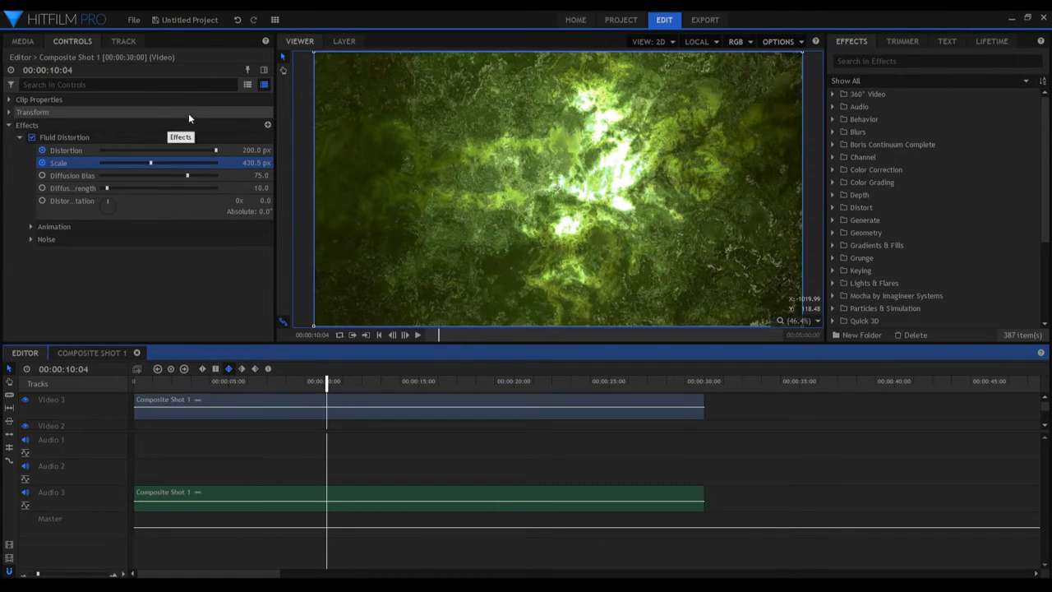
pyautogui.click(171, 368)
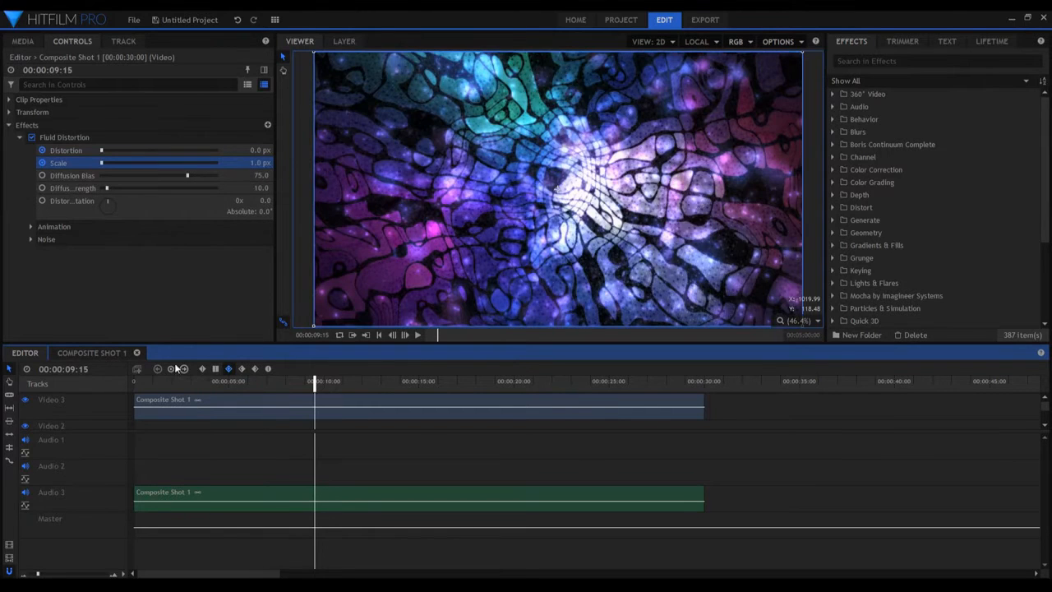
# Step: Starting ahead of the first Scale keyframe, step forward to 00:00:10:04 and try a lower Distortion value there
pyautogui.moveTo(315, 386); pyautogui.dragTo(271, 382)
pyautogui.click(185, 369)
pyautogui.click(186, 369)
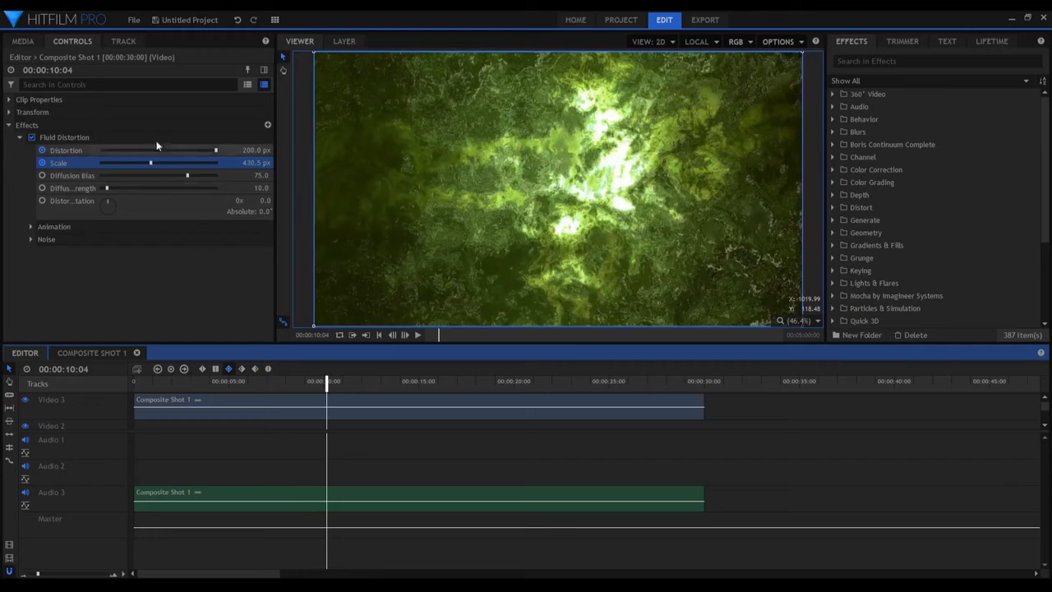
pyautogui.moveTo(217, 153); pyautogui.dragTo(120, 160)
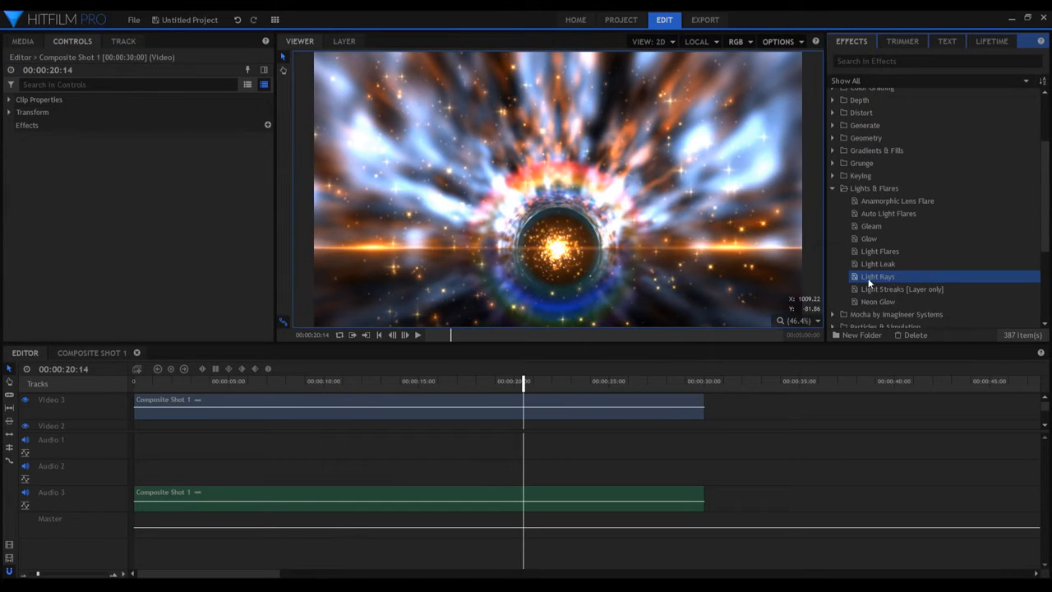
# Step: Apply Light Rays to the Composite Shot 1 clip and add keyframes at 00:00:20:11 with Intensity 5.1 and Radius 295
pyautogui.moveTo(875, 277); pyautogui.dragTo(521, 381)
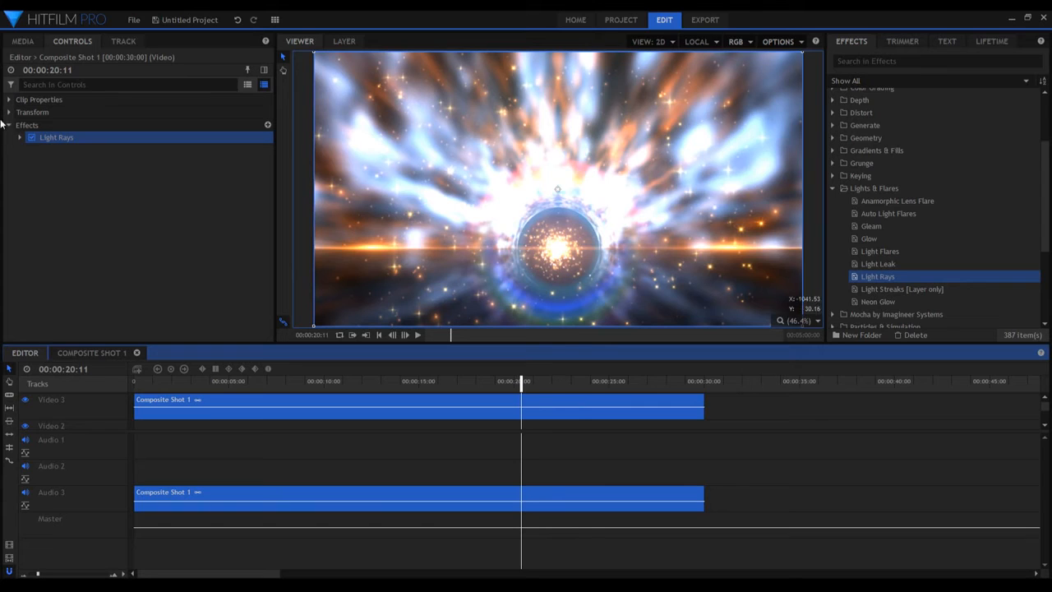
pyautogui.click(19, 138)
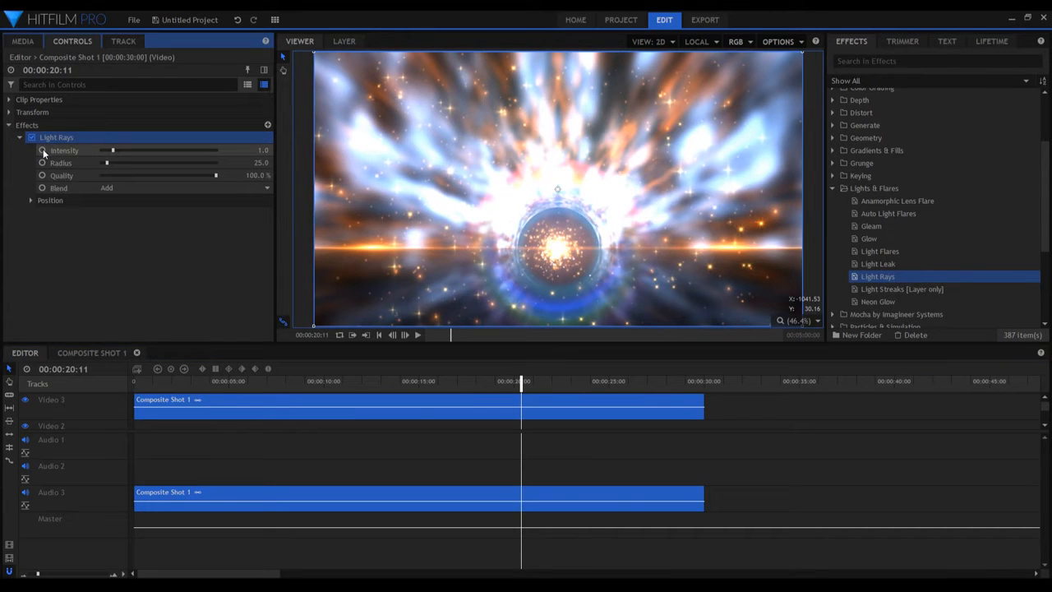
pyautogui.click(43, 152)
pyautogui.click(43, 164)
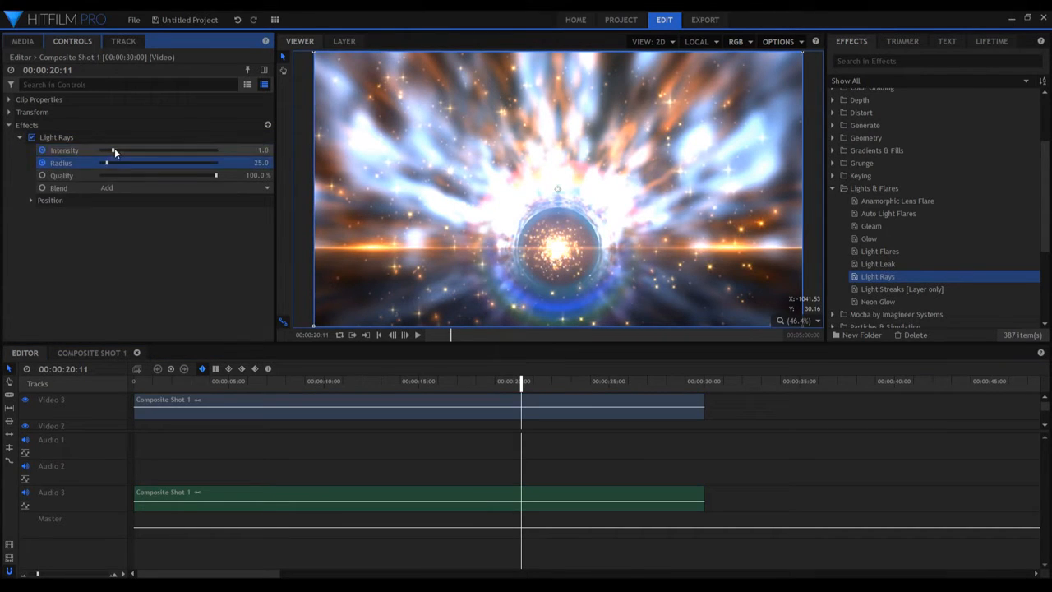
pyautogui.moveTo(112, 151); pyautogui.dragTo(168, 163)
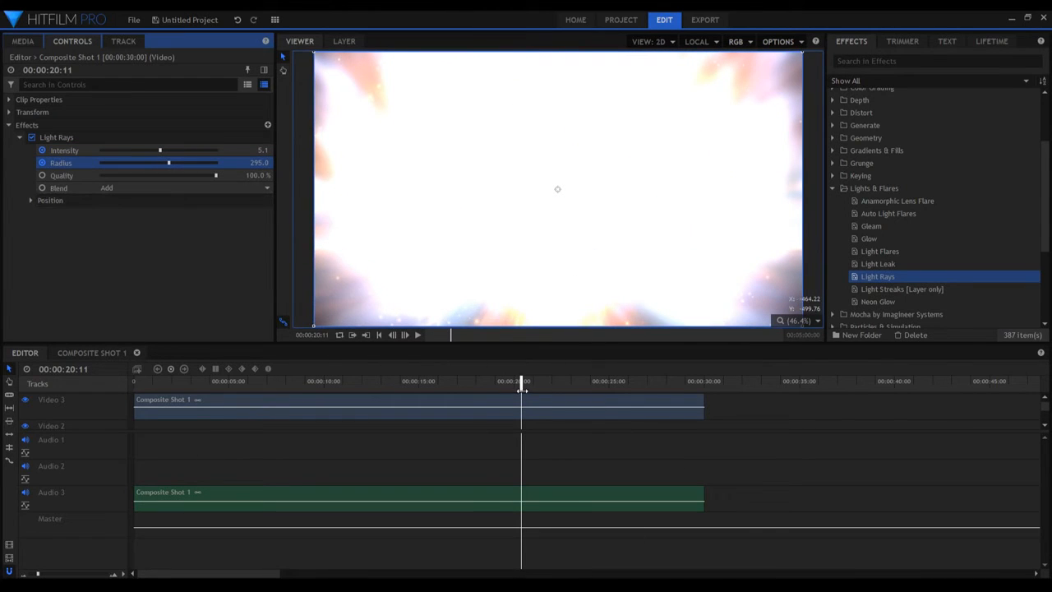
# Step: Add Light Rays keyframes at 00:00:19:10 with Intensity and Radius both at 0
pyautogui.moveTo(521, 389); pyautogui.dragTo(501, 388)
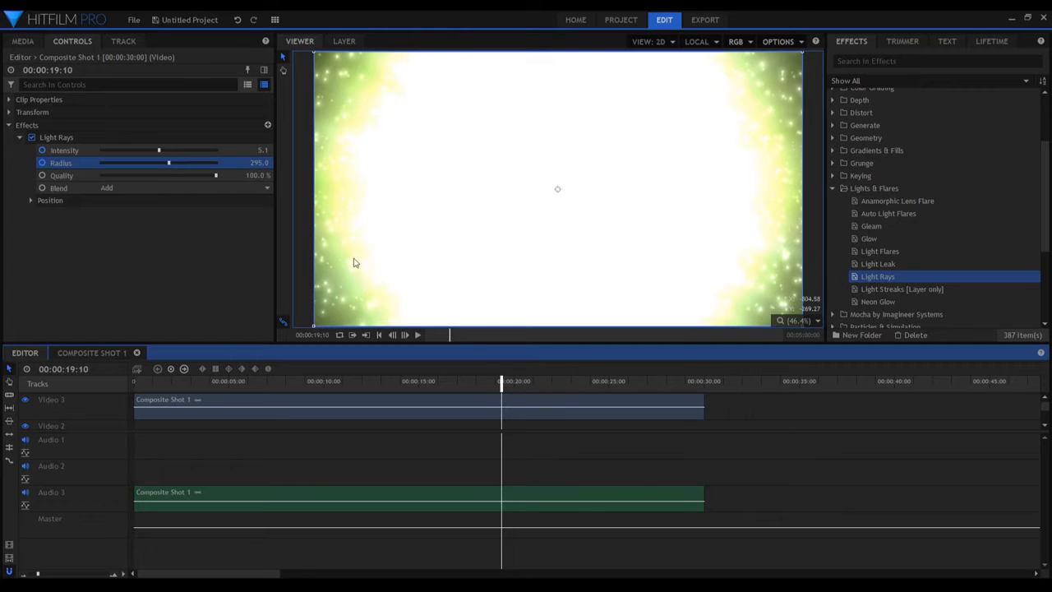
pyautogui.moveTo(166, 153); pyautogui.dragTo(93, 159)
pyautogui.moveTo(169, 165); pyautogui.dragTo(97, 164)
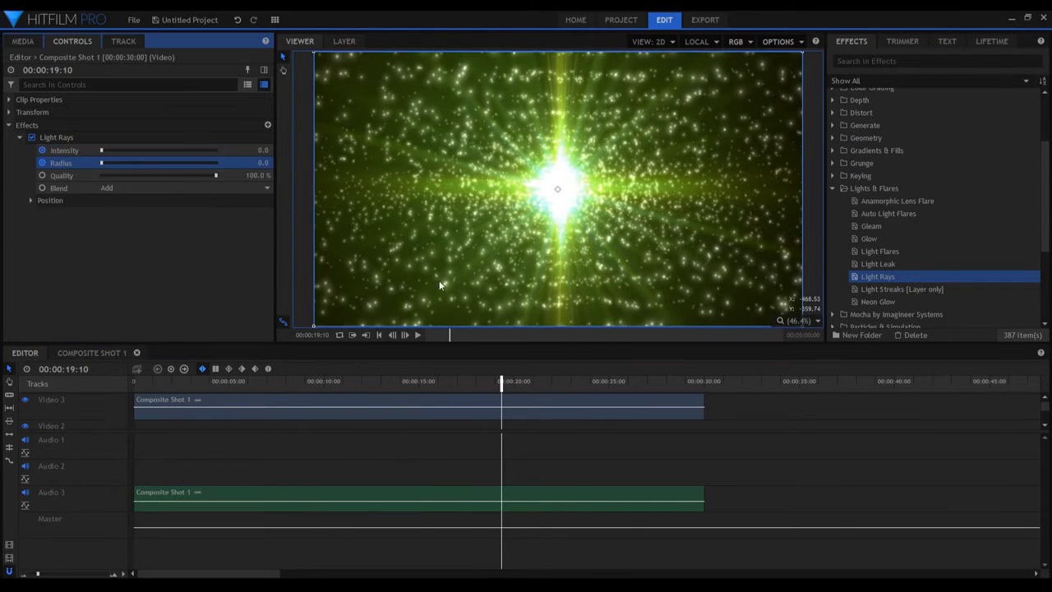
# Step: Add Light Rays keyframes about one second after the peak with Intensity and Radius at 0, and play the transition
pyautogui.moveTo(506, 395); pyautogui.dragTo(540, 398)
pyautogui.moveTo(159, 151); pyautogui.dragTo(97, 164)
pyautogui.moveTo(538, 384); pyautogui.dragTo(496, 379)
pyautogui.press('space')
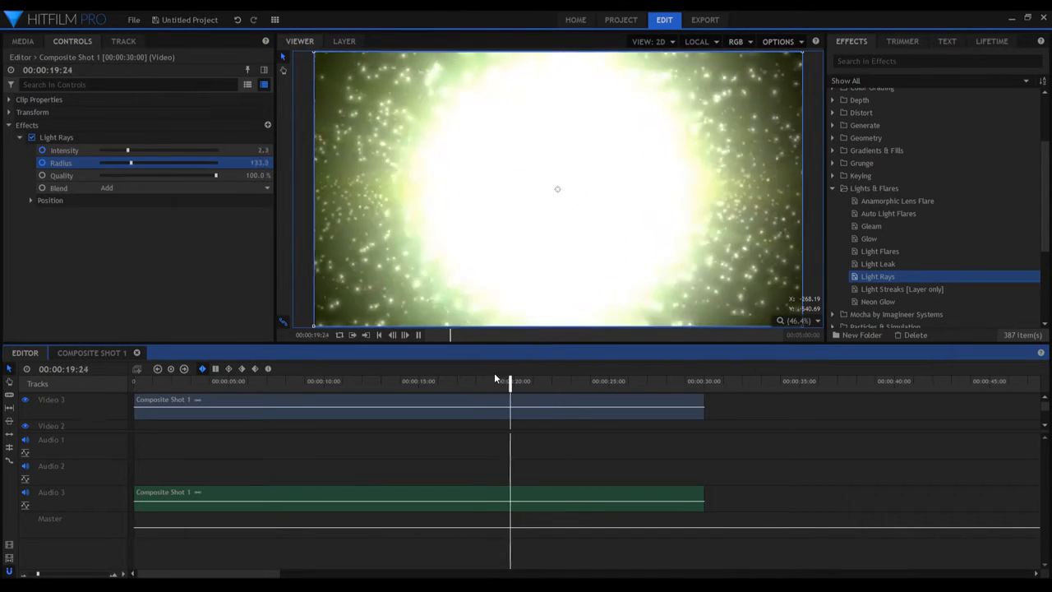
pyautogui.press('space')
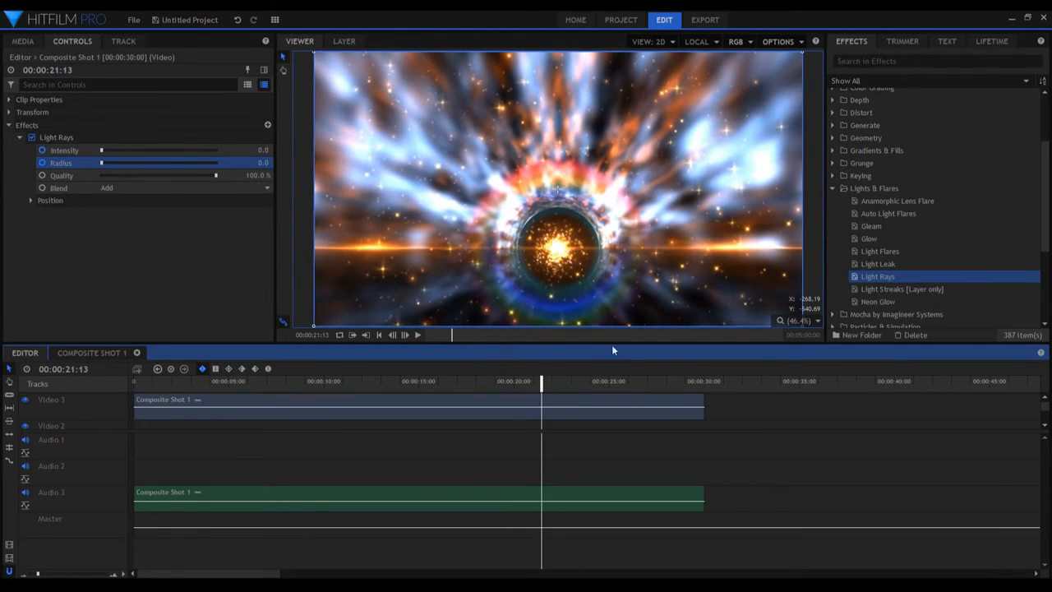
# Step: Show the effect's keyframe timeline and convert all Light Rays Intensity and Radius keyframes to Smooth
pyautogui.click(261, 69)
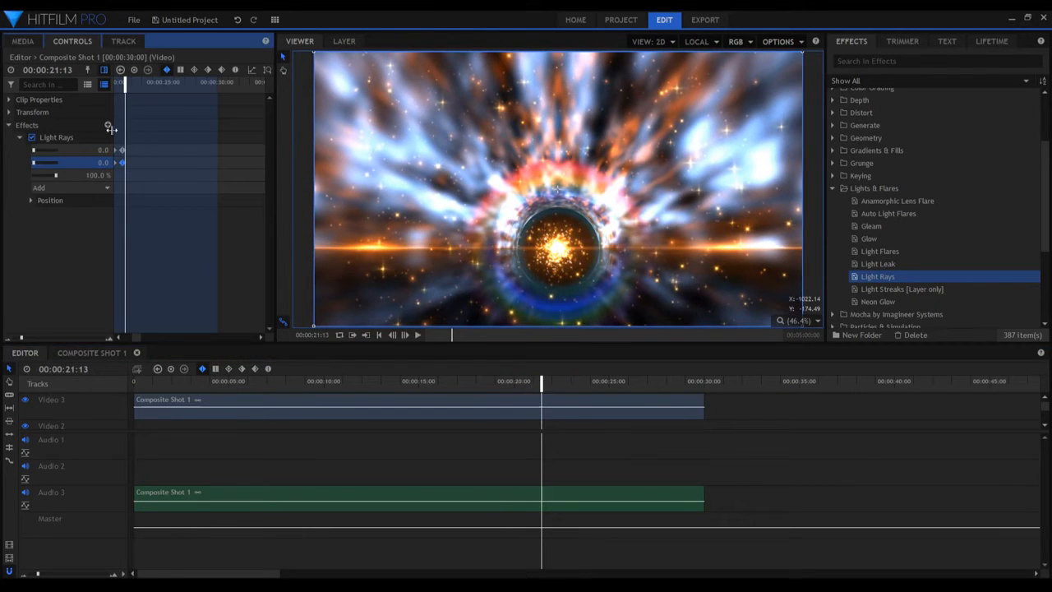
pyautogui.click(119, 337)
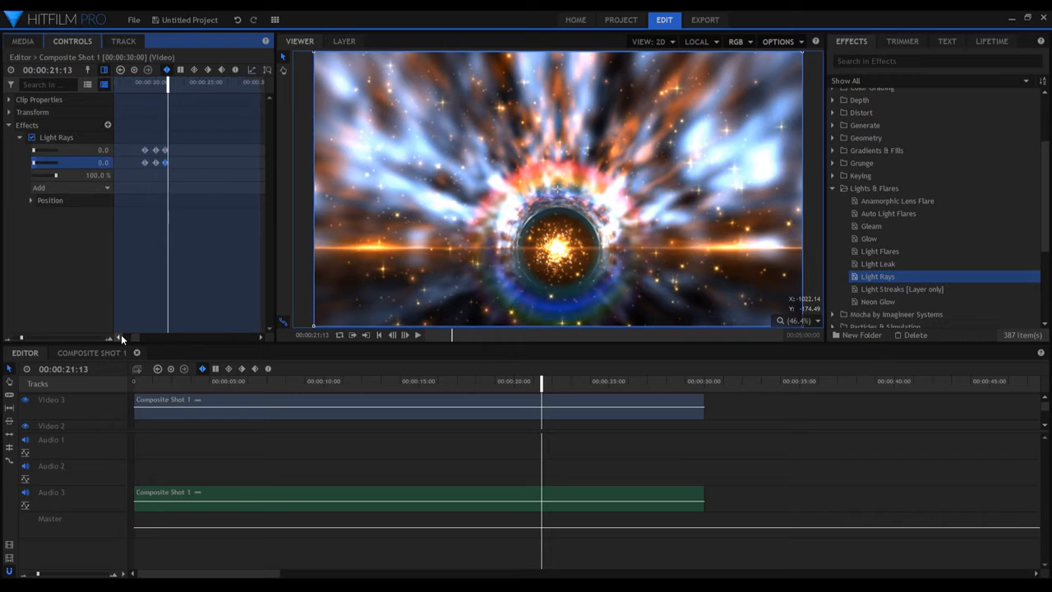
pyautogui.moveTo(128, 132); pyautogui.dragTo(172, 166)
pyautogui.click(194, 69)
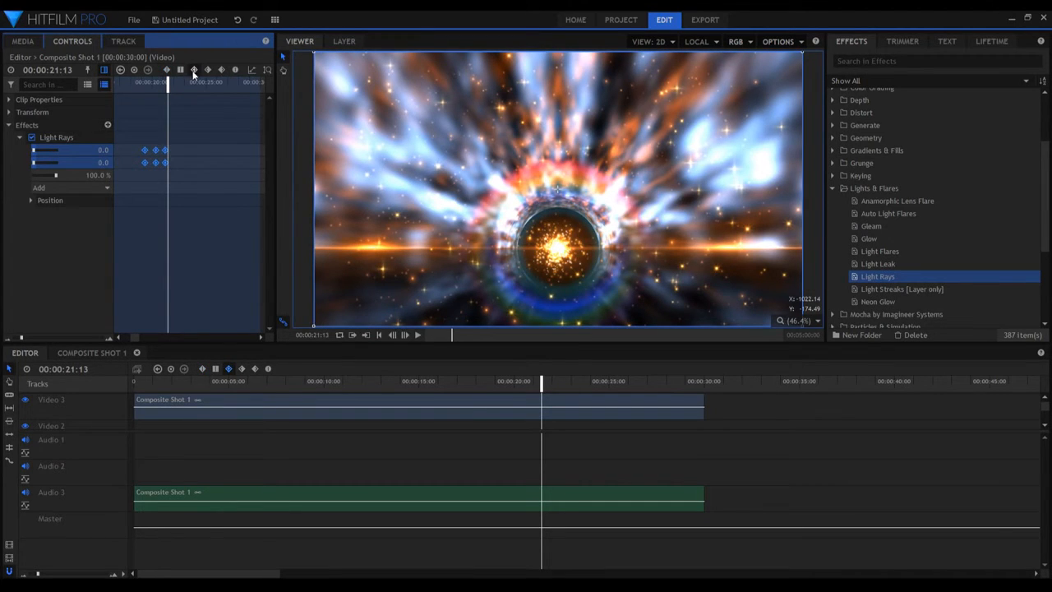
# Step: Scrub through the smoothed Light Rays animation and play it twice over the cut
pyautogui.moveTo(540, 383); pyautogui.dragTo(515, 383)
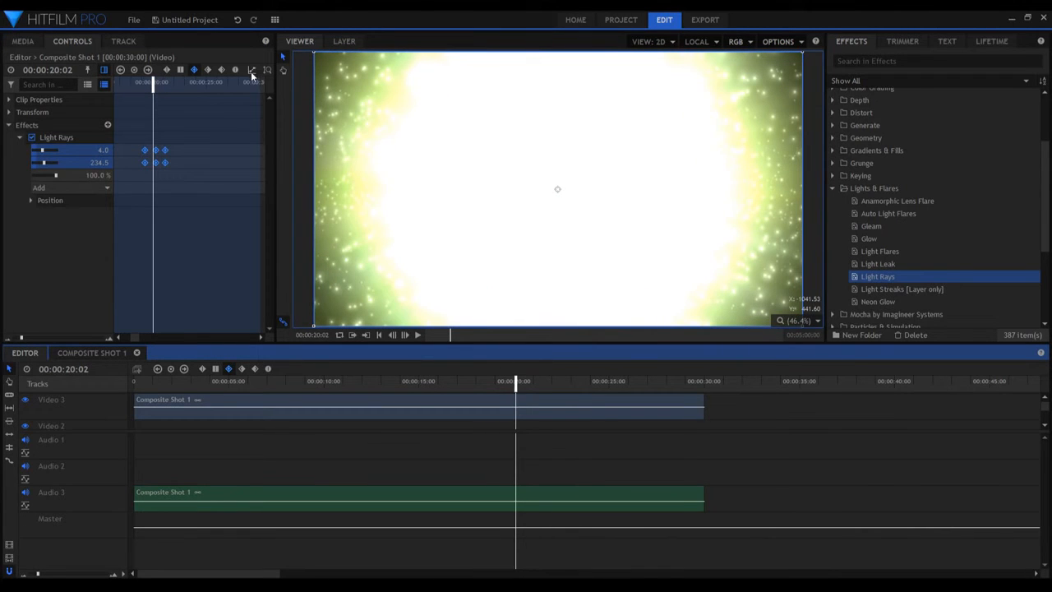
pyautogui.moveTo(515, 383); pyautogui.dragTo(496, 383)
pyautogui.press('space')
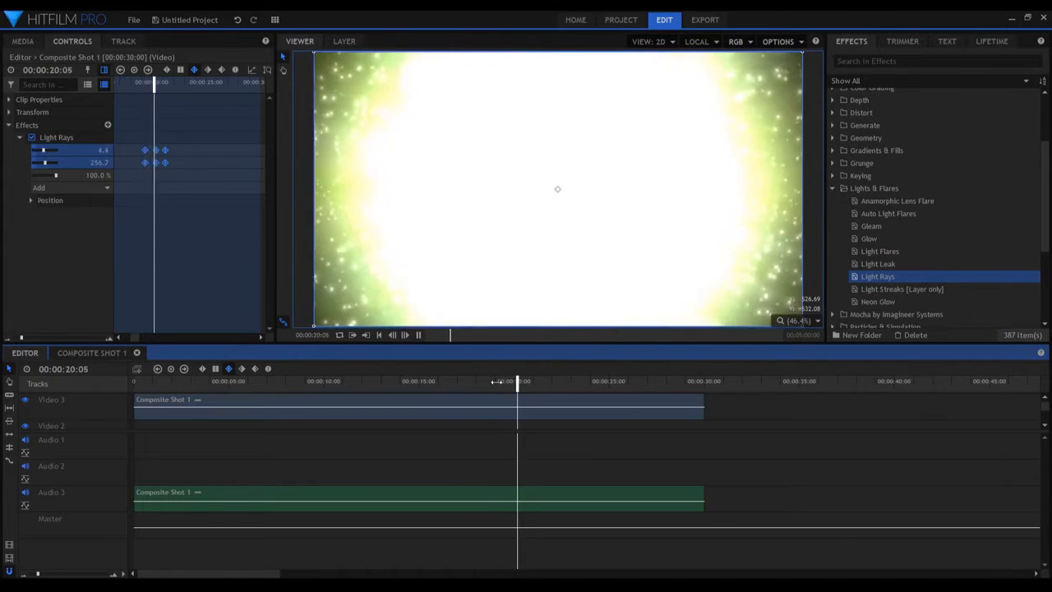
pyautogui.press('space')
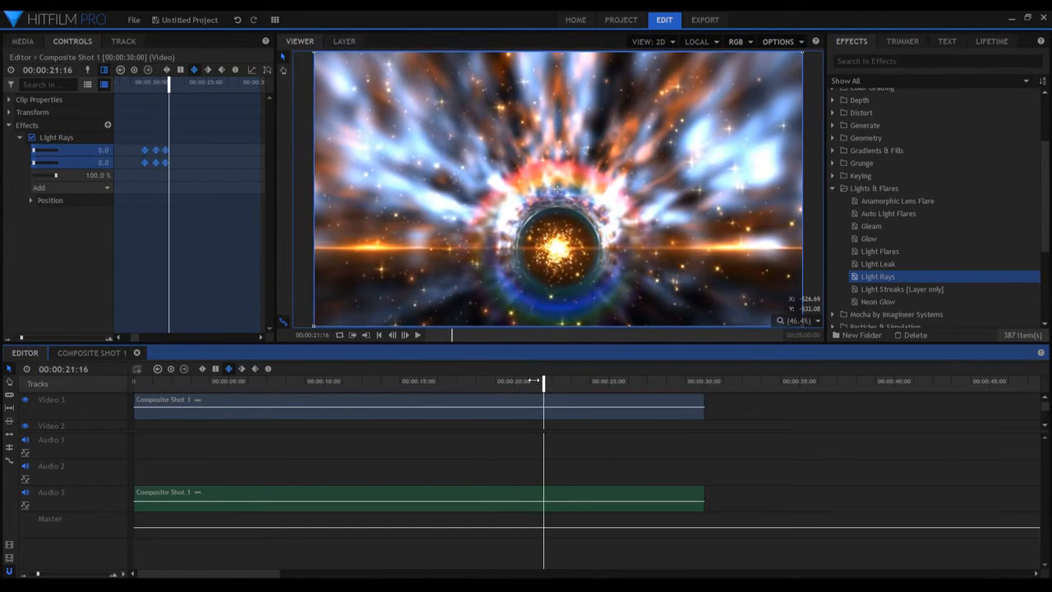
pyautogui.moveTo(542, 382); pyautogui.dragTo(516, 383)
pyautogui.moveTo(509, 383)
pyautogui.mouseDown()
pyautogui.moveTo(541, 384)
pyautogui.moveTo(504, 384)
pyautogui.mouseUp()
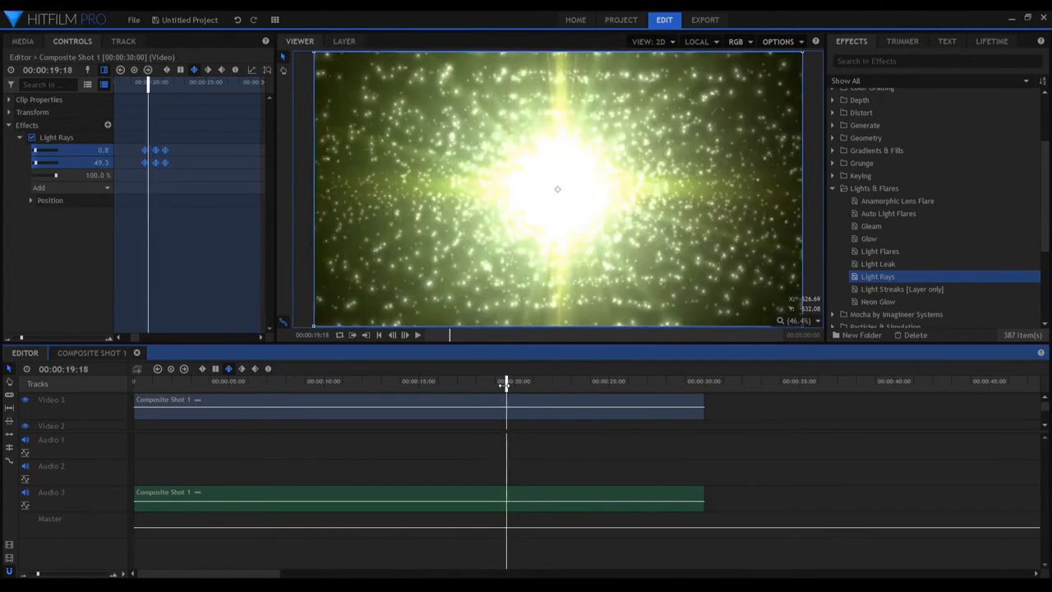
pyautogui.press('space')
pyautogui.press('space')
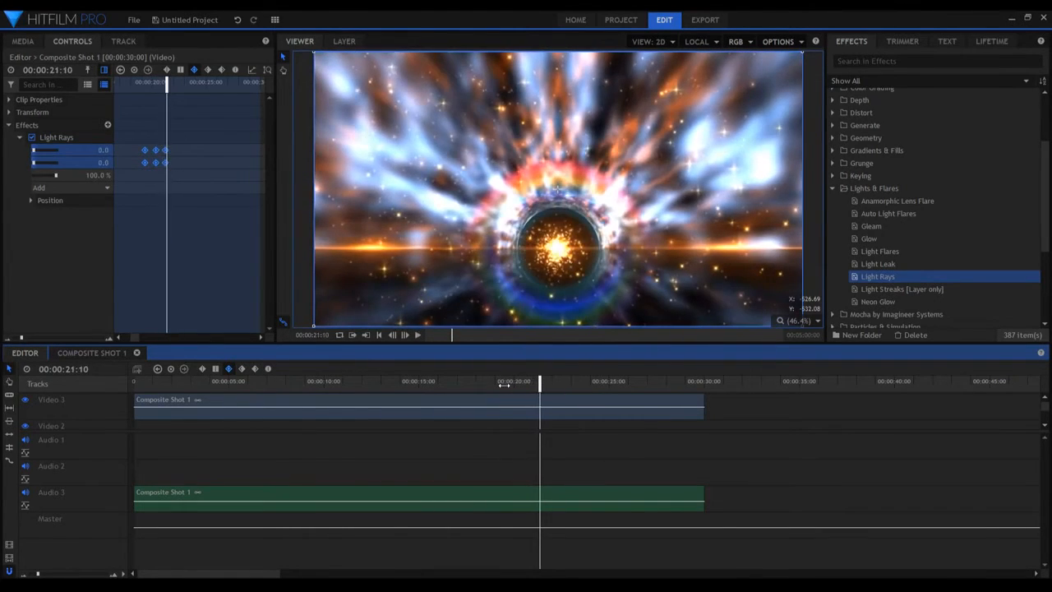
# Step: Hide the keyframe timeline and add Light Rays keyframes at 00:00:20:08 with Intensity 10 and Radius 500
pyautogui.moveTo(539, 384); pyautogui.dragTo(518, 383)
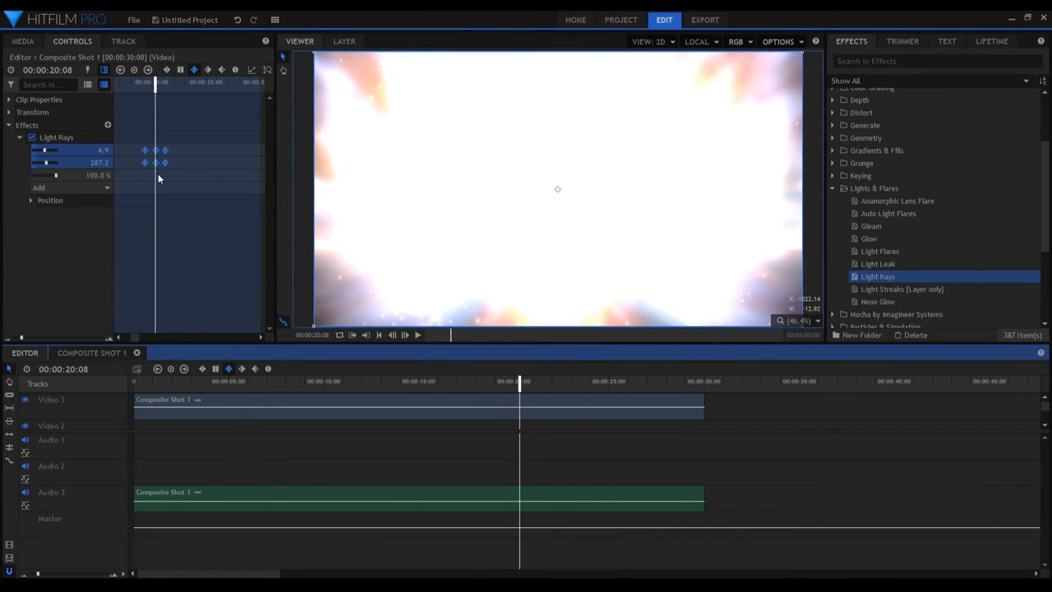
pyautogui.moveTo(161, 176); pyautogui.dragTo(150, 145)
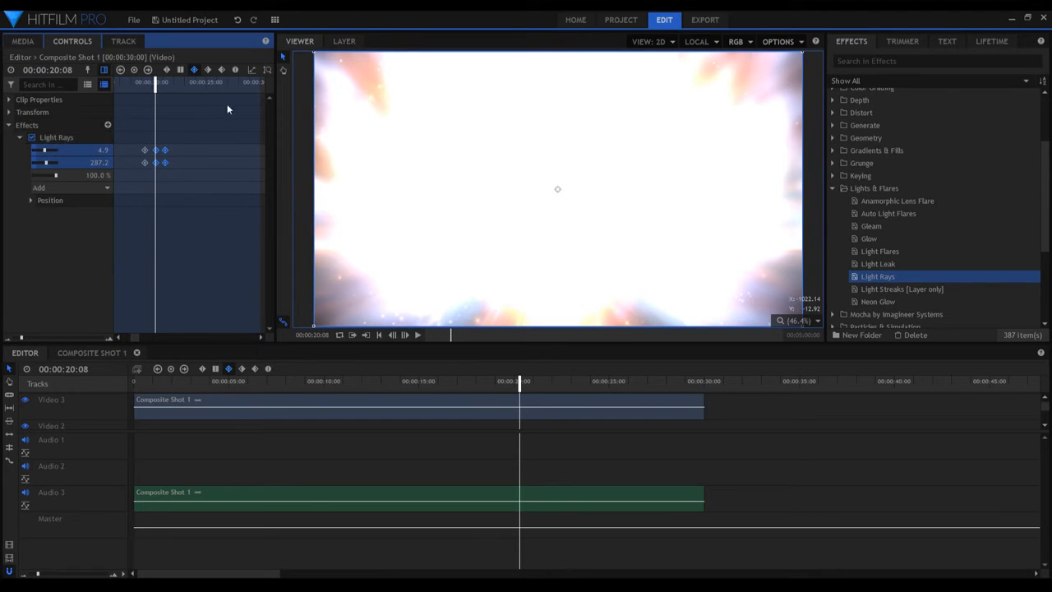
pyautogui.click(102, 70)
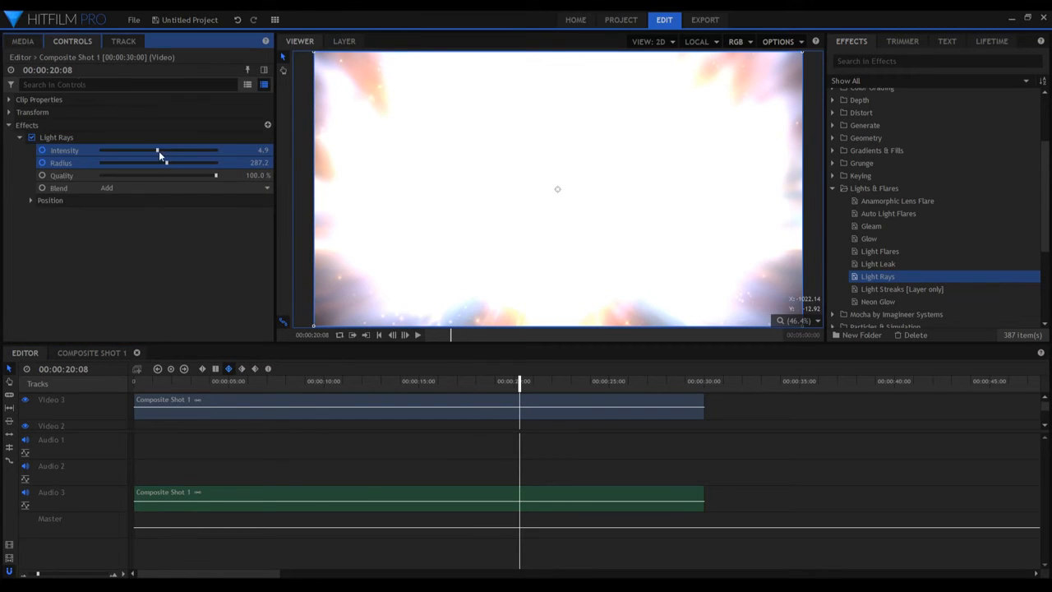
pyautogui.moveTo(161, 149); pyautogui.dragTo(256, 154)
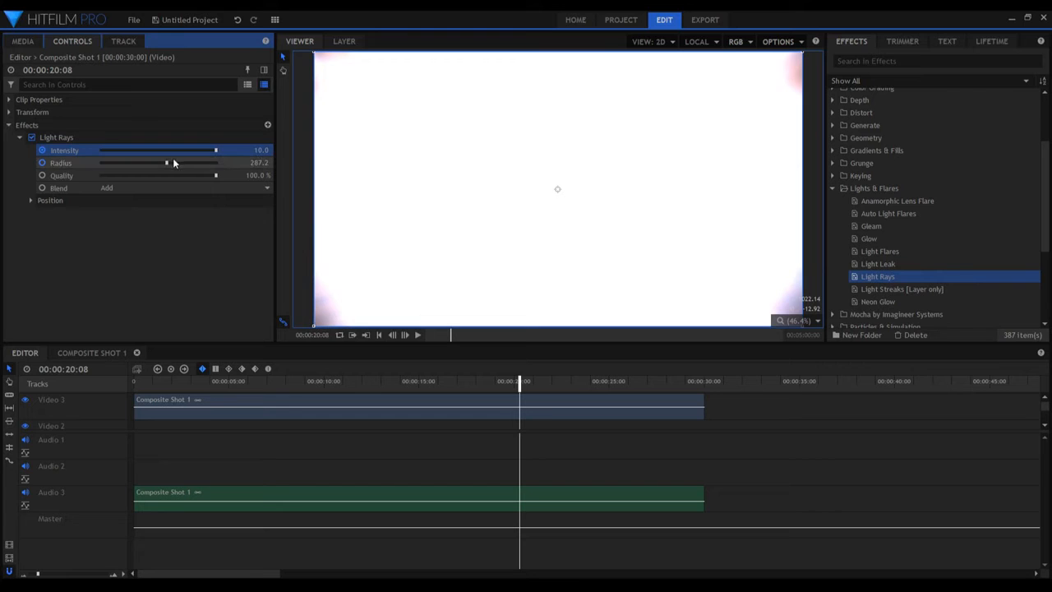
pyautogui.moveTo(168, 162); pyautogui.dragTo(199, 163)
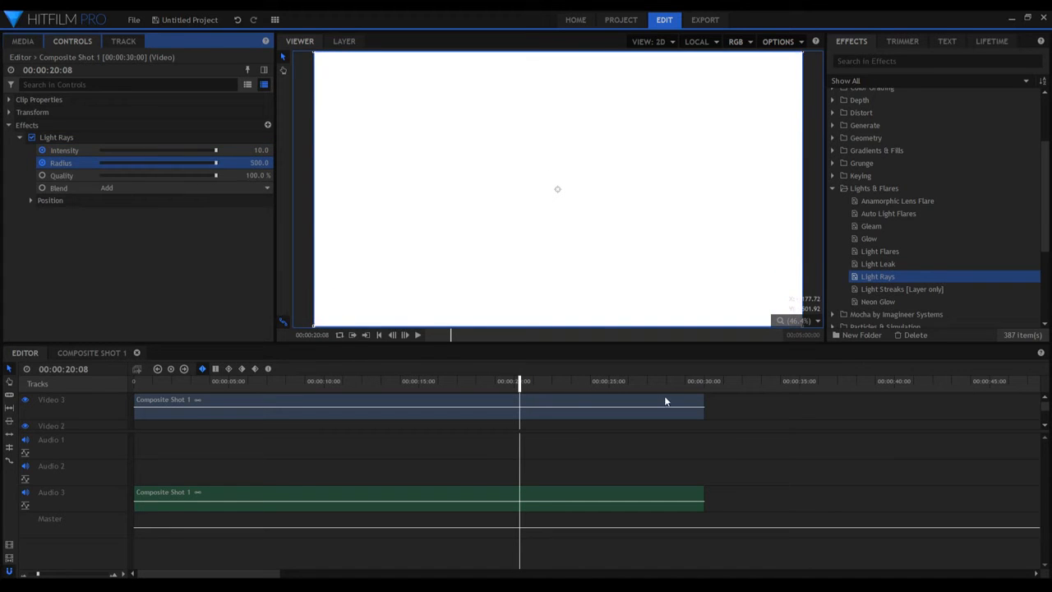
# Step: Play the stronger Light Rays transition over the cut and scrub back to 00:00:20:15
pyautogui.moveTo(518, 388); pyautogui.dragTo(499, 388)
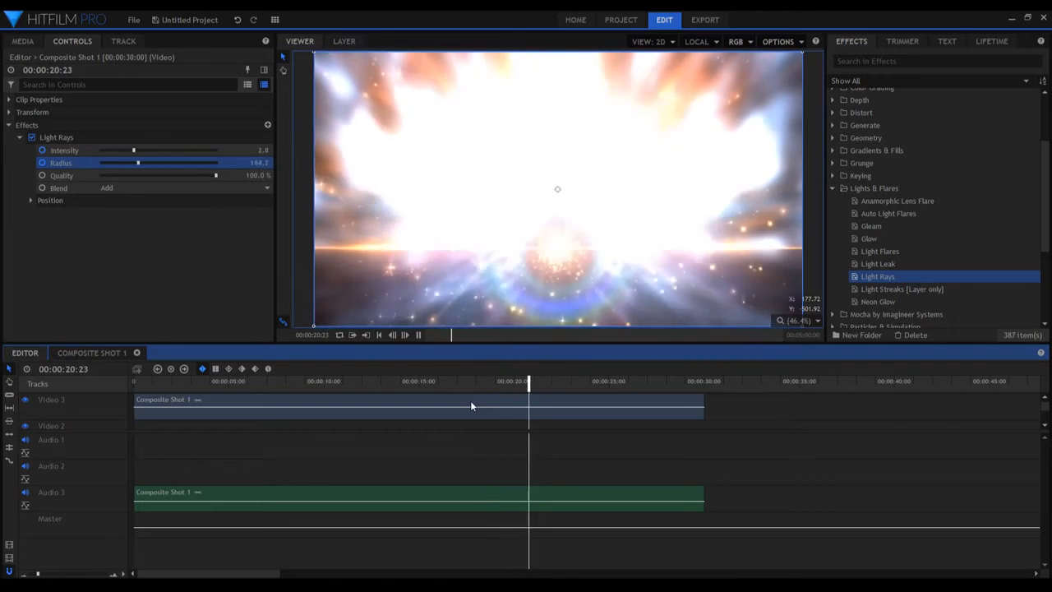
pyautogui.press('space')
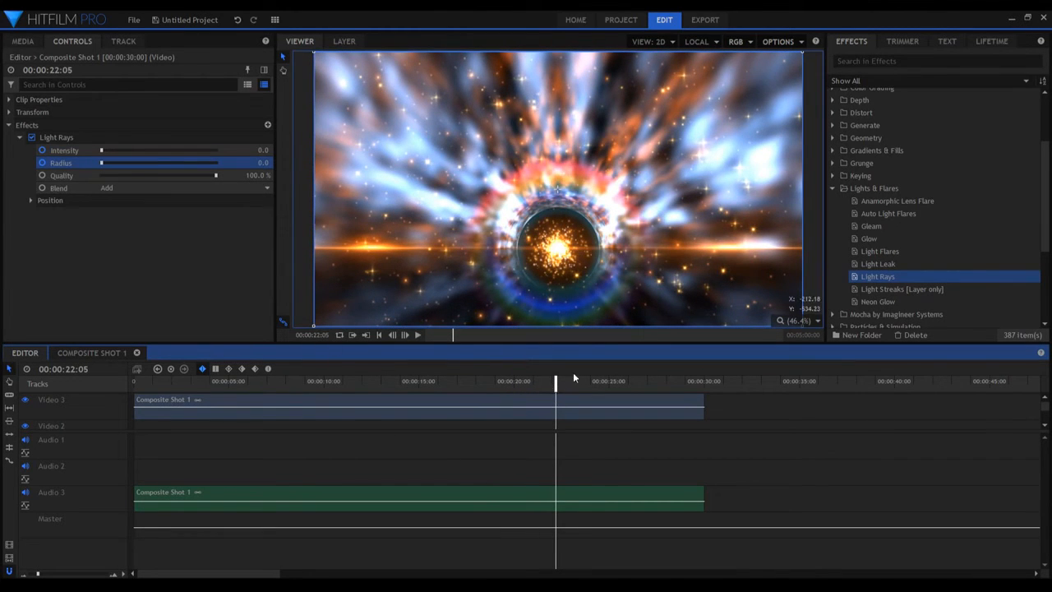
pyautogui.moveTo(573, 377); pyautogui.dragTo(524, 381)
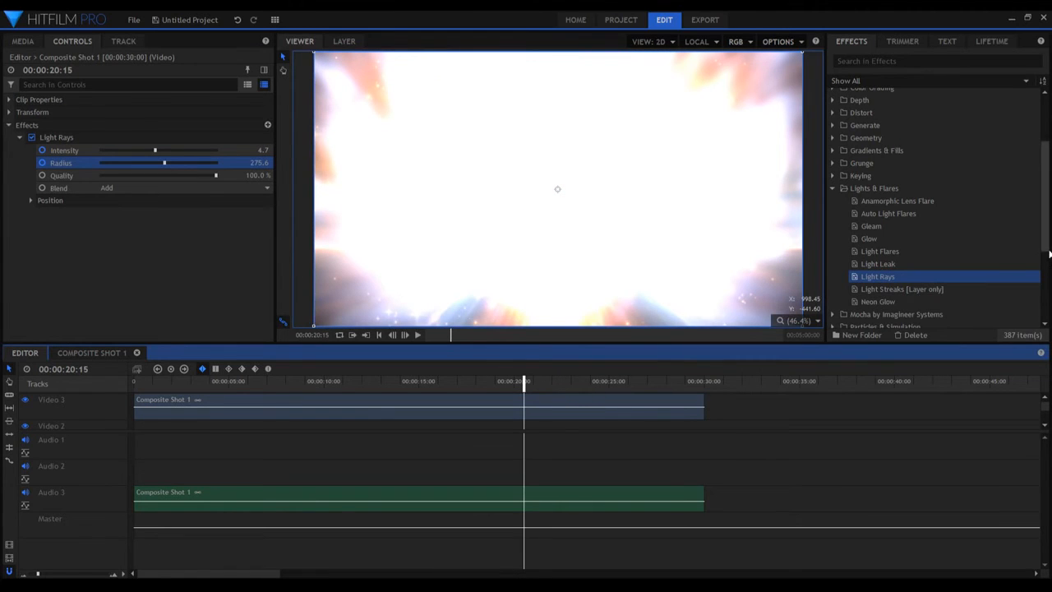
# Step: Copy all Light Rays Intensity and Radius keyframes around the 20-second cut and paste them starting at 00:00:10:02
pyautogui.scroll(3, 904, 205)
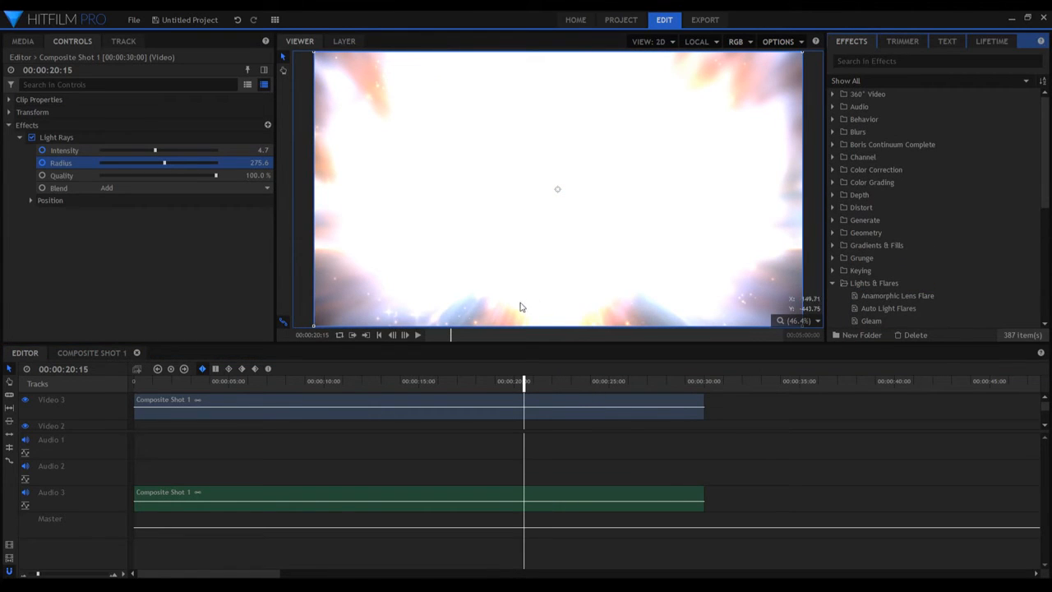
pyautogui.moveTo(524, 380)
pyautogui.mouseDown()
pyautogui.moveTo(535, 387)
pyautogui.moveTo(516, 383)
pyautogui.mouseUp()
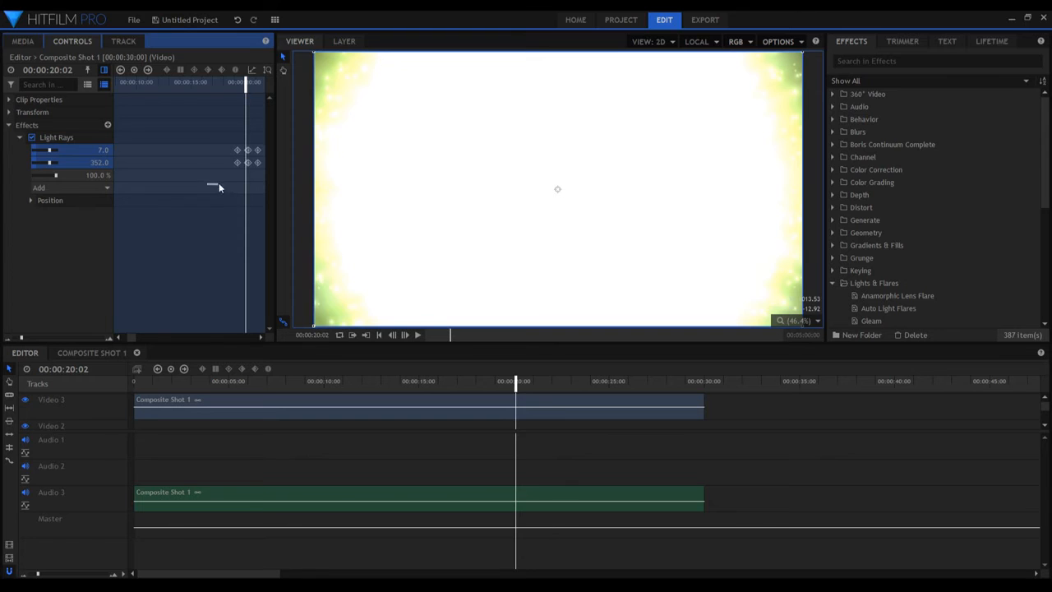
pyautogui.moveTo(219, 187); pyautogui.dragTo(264, 150)
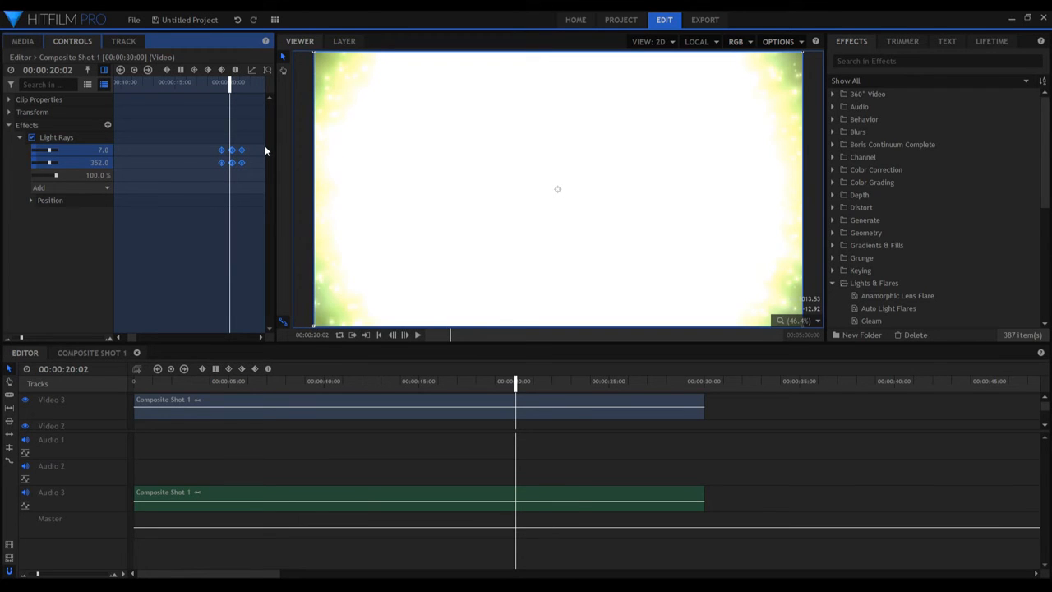
pyautogui.moveTo(212, 90); pyautogui.dragTo(123, 90)
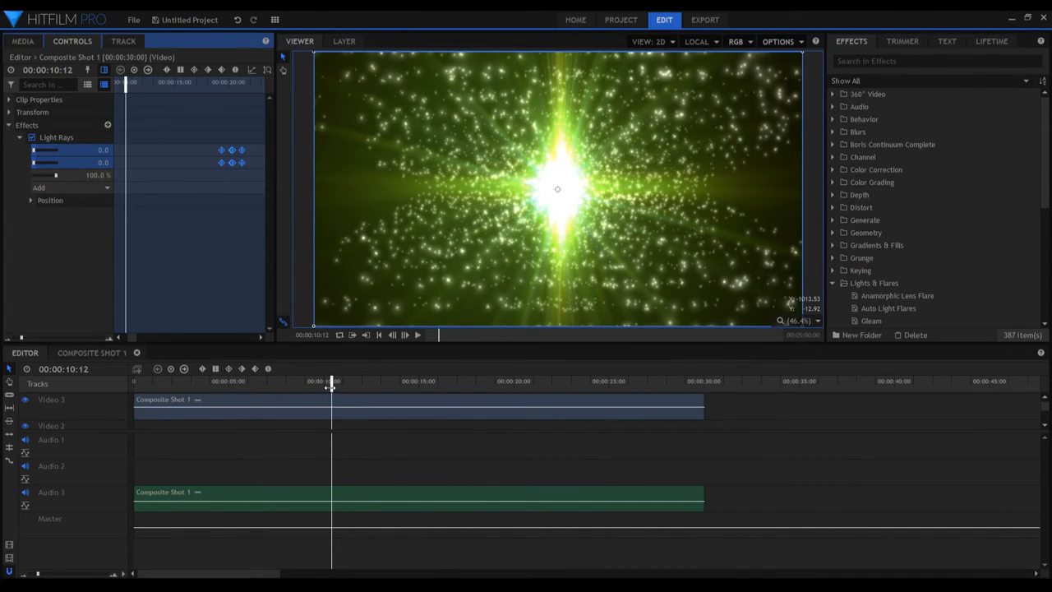
pyautogui.moveTo(332, 386); pyautogui.dragTo(324, 385)
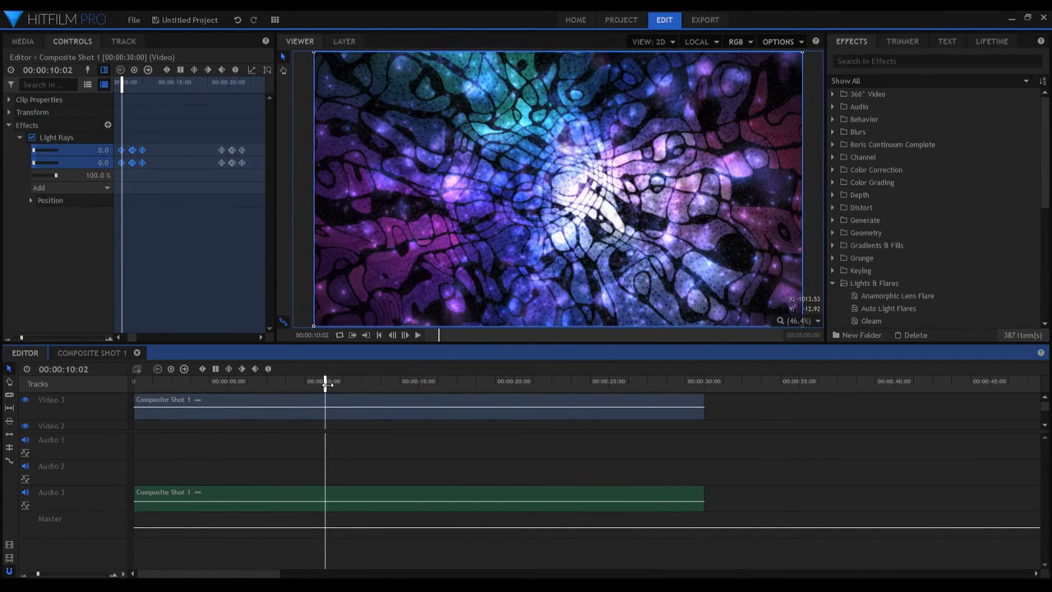
# Step: Shift the pasted Light Rays keyframes earlier so the middle pair sits on the cut at 00:00:10:02
pyautogui.moveTo(326, 383); pyautogui.dragTo(326, 383)
pyautogui.click(117, 337)
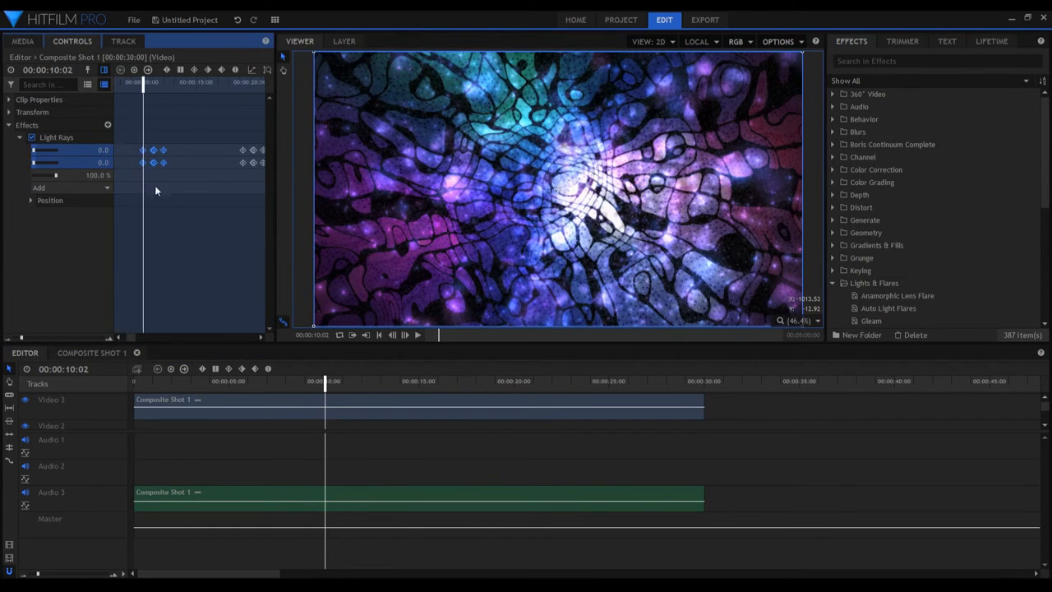
pyautogui.moveTo(198, 200); pyautogui.dragTo(131, 150)
# Step: Play the copied Light Rays transition from about 00:00:09:00 across the cut and scrub ahead to 00:00:16:21
pyautogui.moveTo(325, 386); pyautogui.dragTo(302, 381)
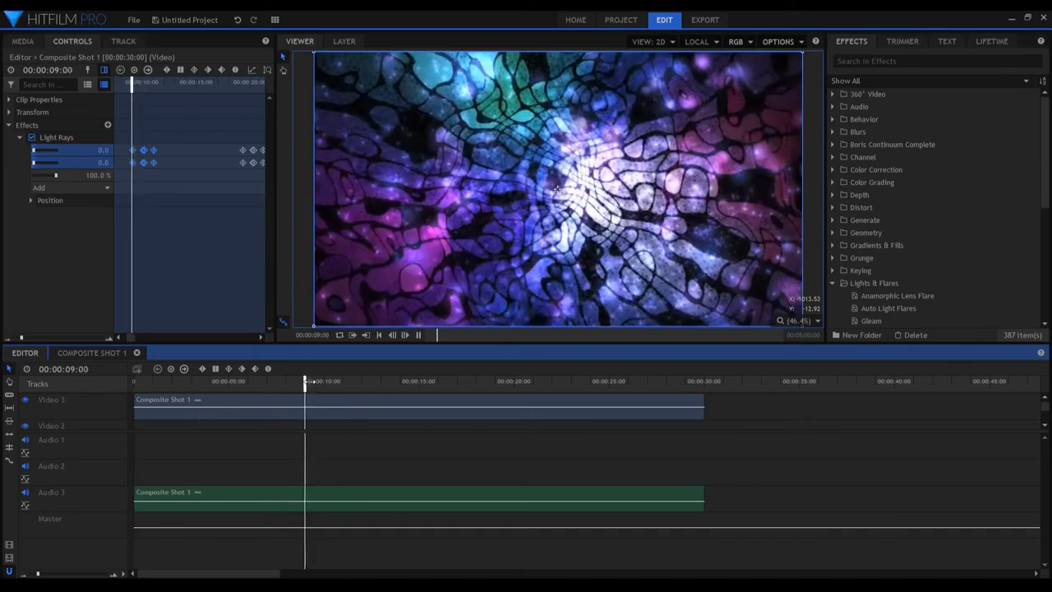
pyautogui.press('space')
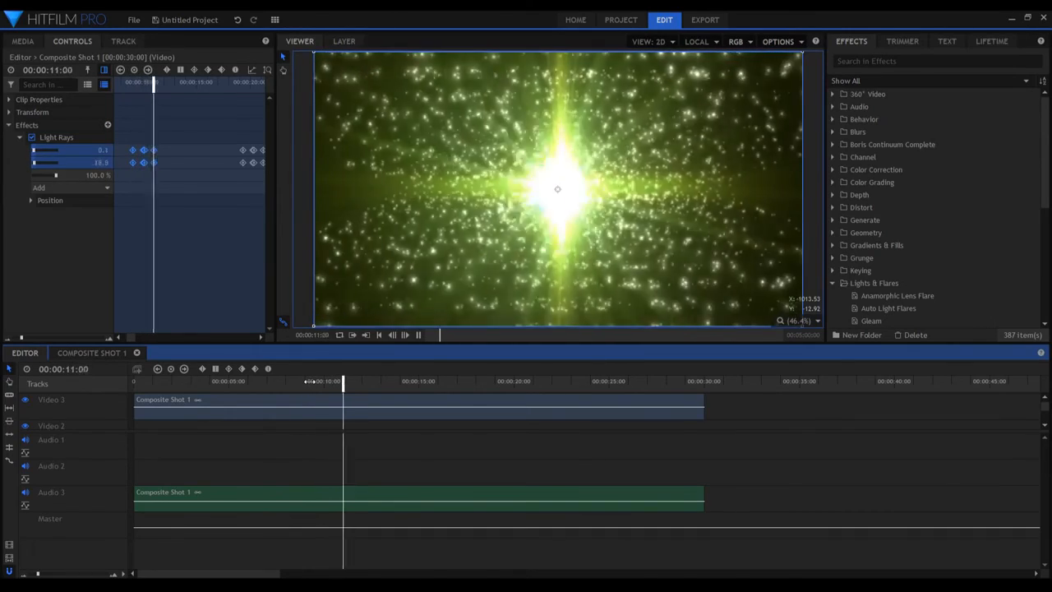
pyautogui.press('space')
pyautogui.moveTo(360, 385); pyautogui.dragTo(453, 385)
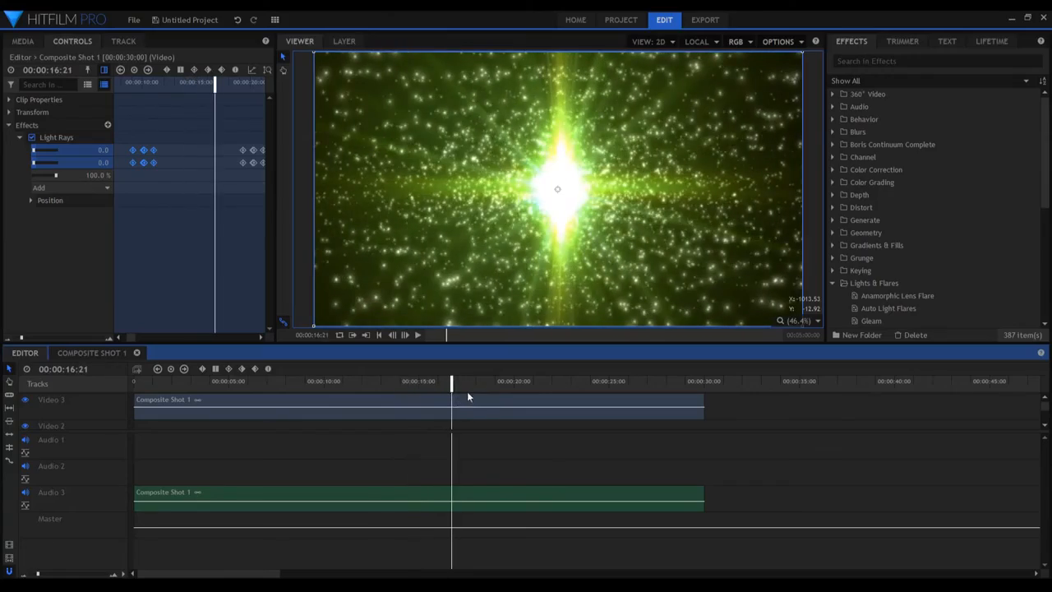